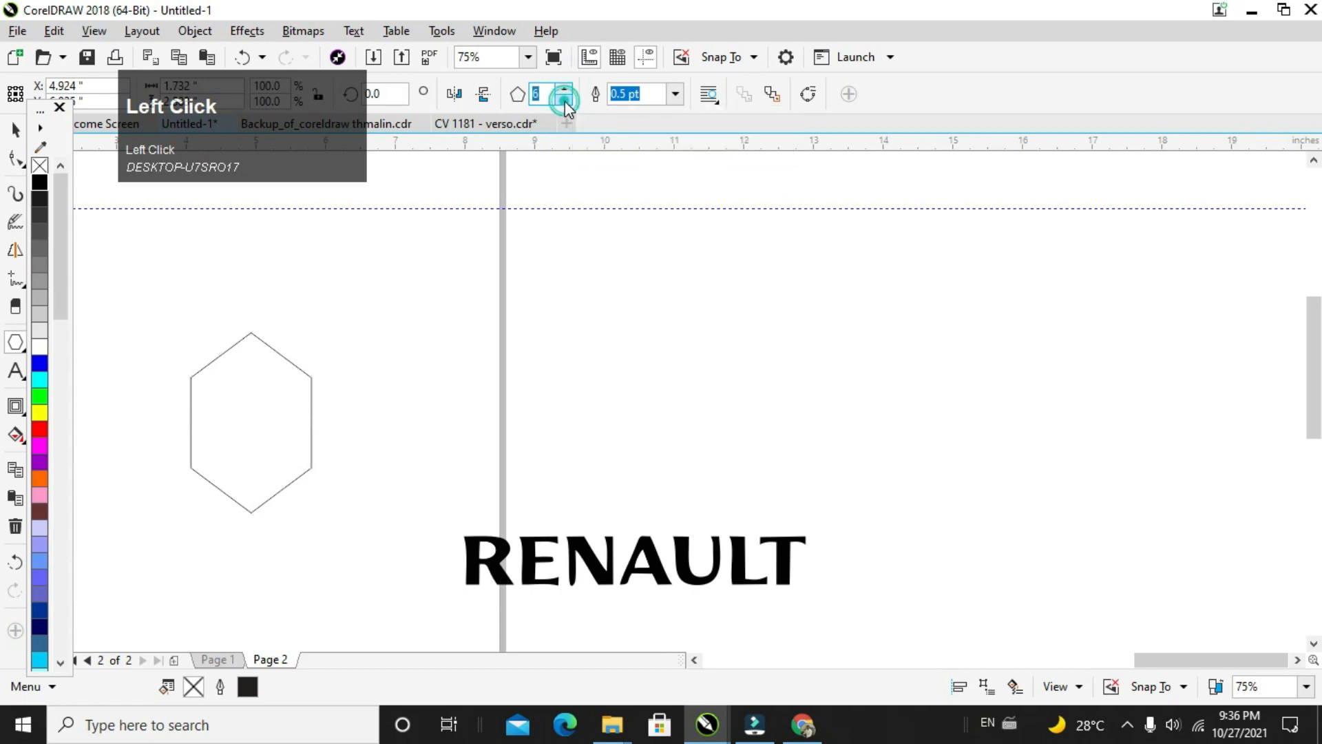
Step: Reduce the polygon to 4 sides and narrow the resulting diamond to about 1.458 inches wide
{"action": "left_click", "coordinate": [564, 101]}
{"action": "left_click", "coordinate": [565, 100]}
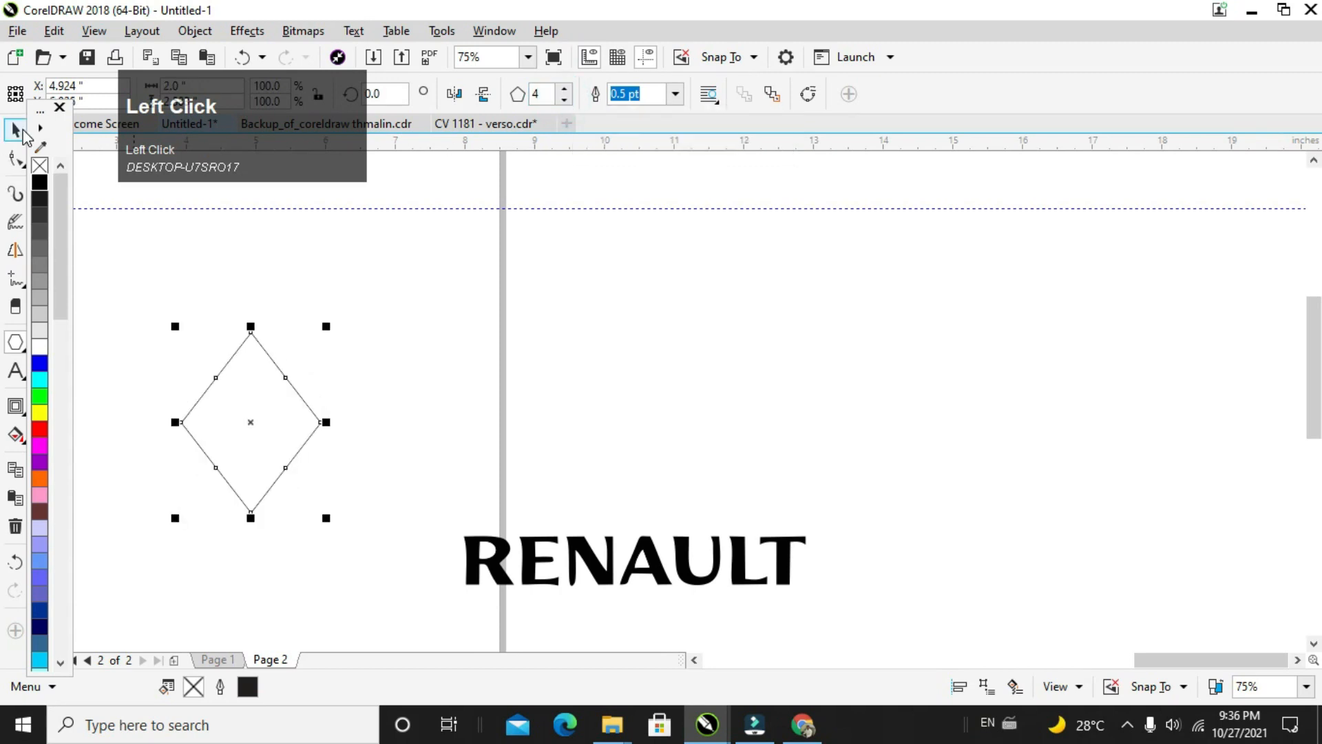
{"action": "left_click_drag", "start_coordinate": [182, 426], "coordinate": [219, 427]}
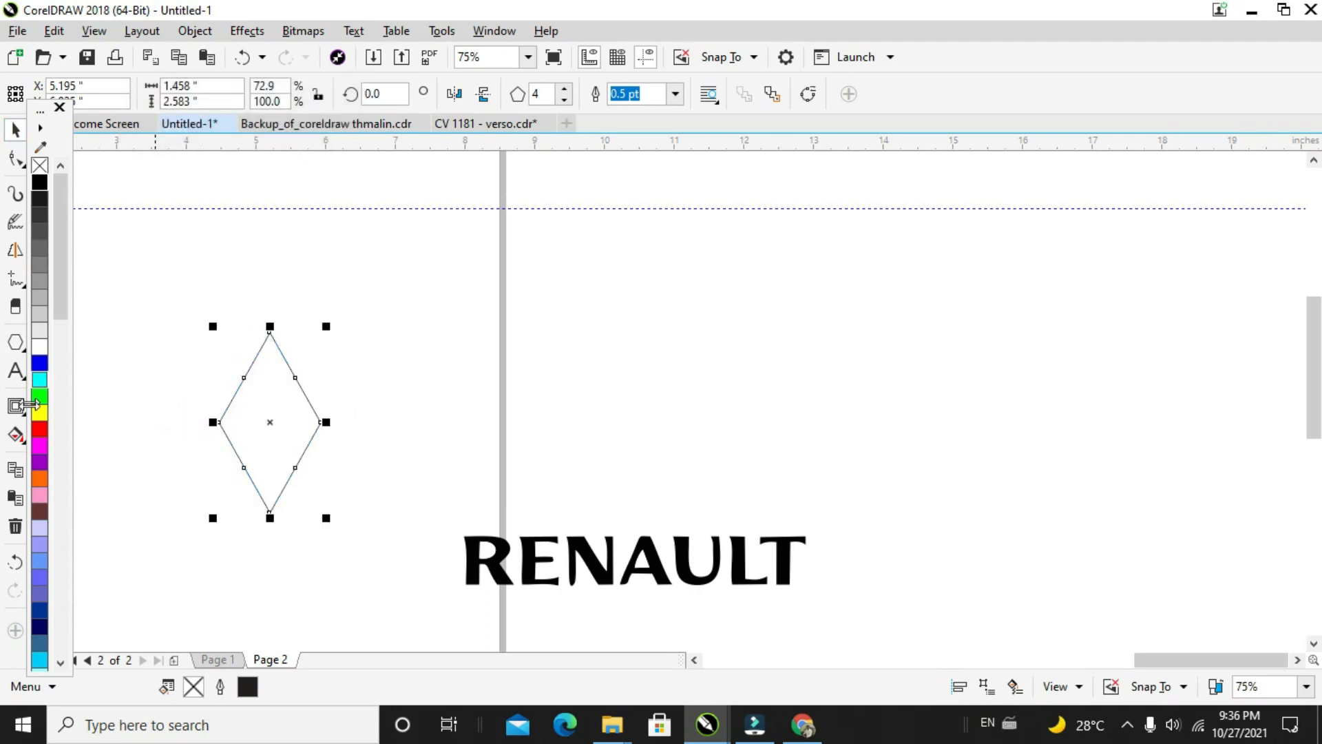
Step: Add a one-step outside contour to the diamond with an offset of about 0.708 inches
{"action": "left_click", "coordinate": [15, 405]}
{"action": "left_click_drag", "start_coordinate": [269, 511], "coordinate": [279, 561]}
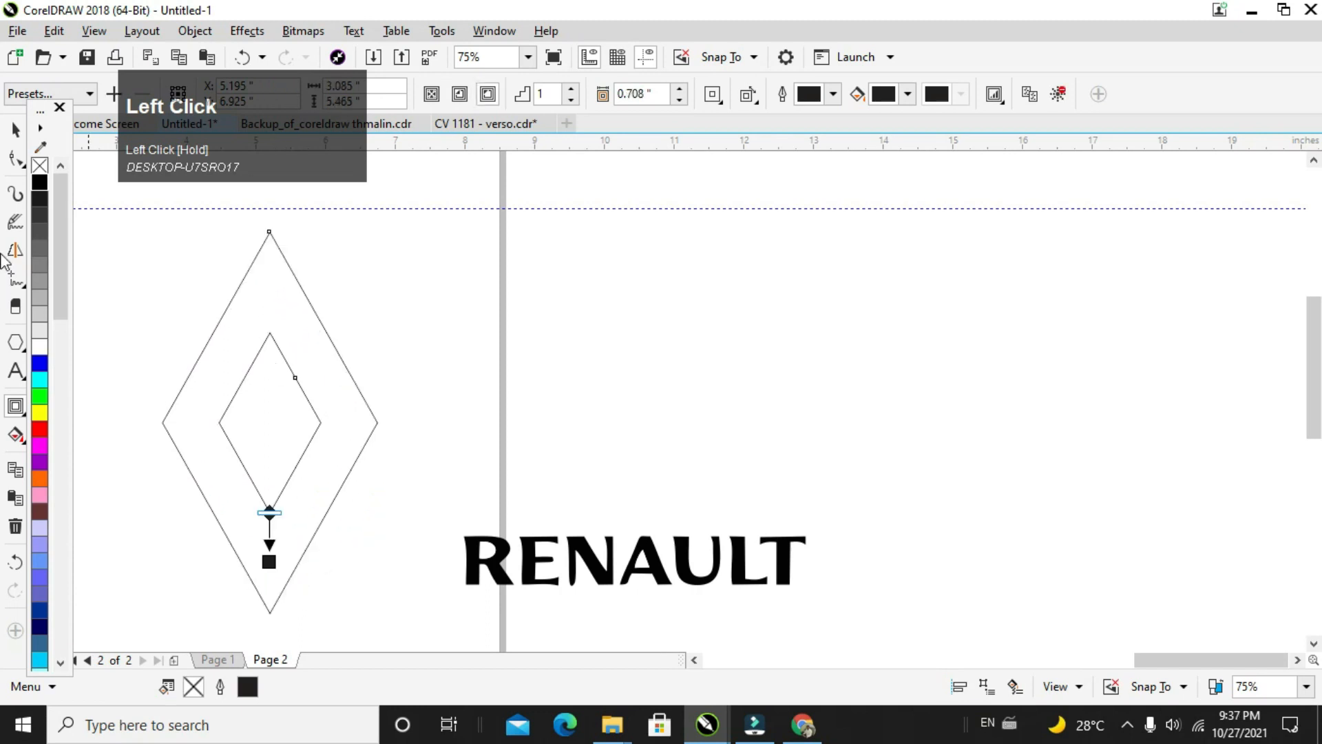
{"action": "left_click", "coordinate": [18, 130]}
{"action": "left_click", "coordinate": [358, 315]}
{"action": "left_click", "coordinate": [261, 341]}
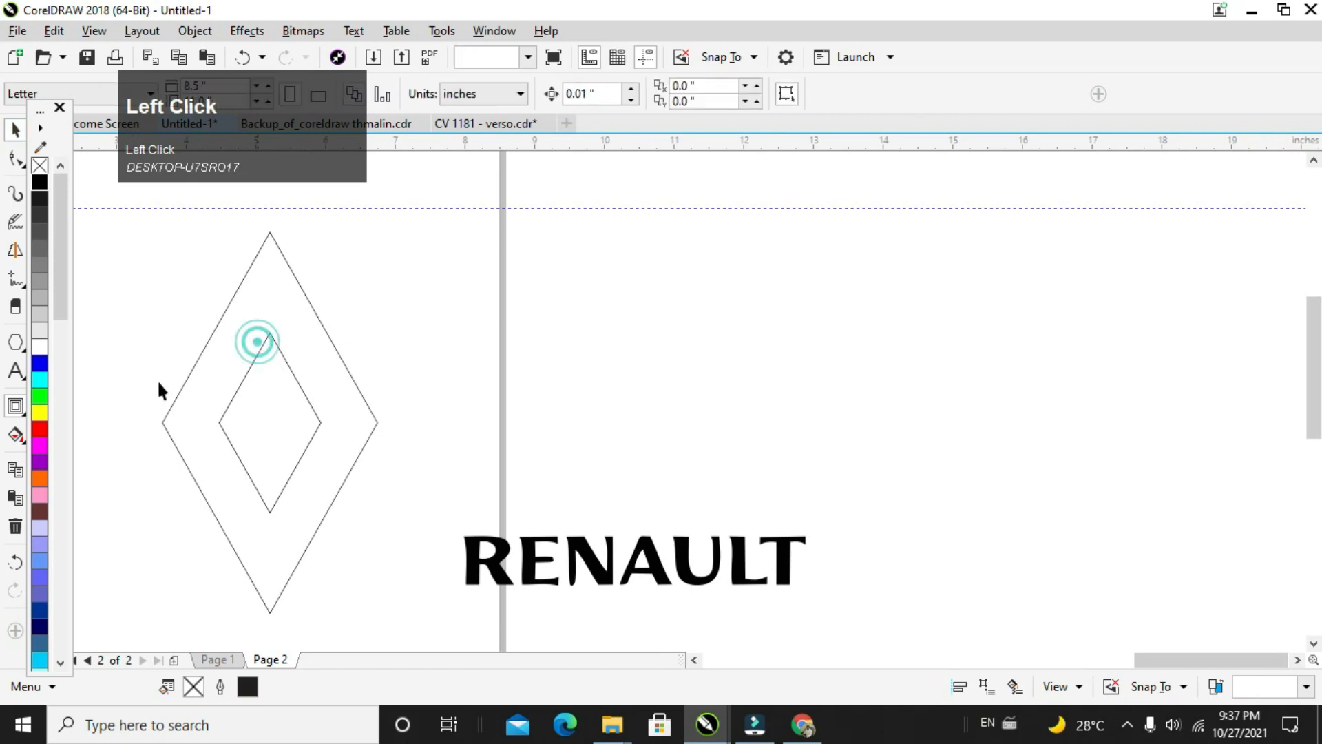
Step: Draw lines extending the inner diamond's edges from its top vertex to the outer upper-right edge and from its bottom vertex past the outer lower-left edge
{"action": "left_click", "coordinate": [18, 306]}
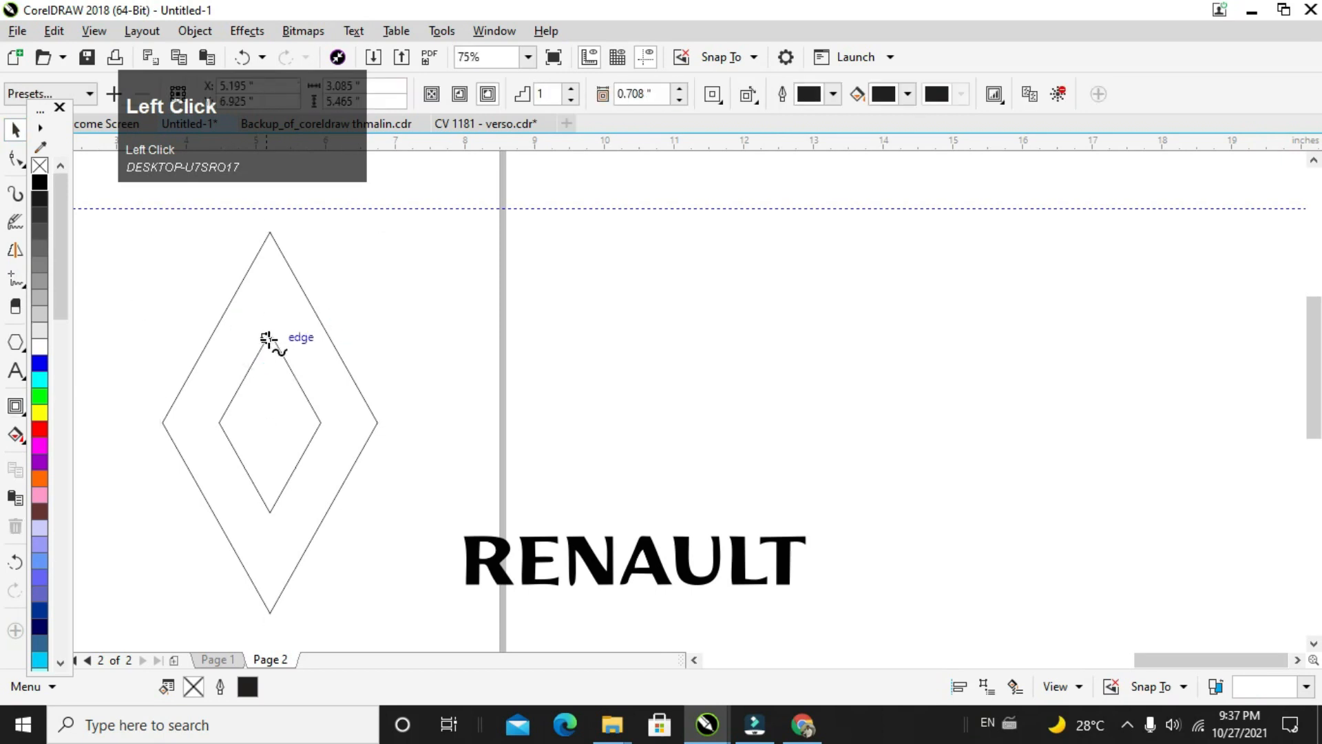
{"action": "left_click", "coordinate": [268, 338]}
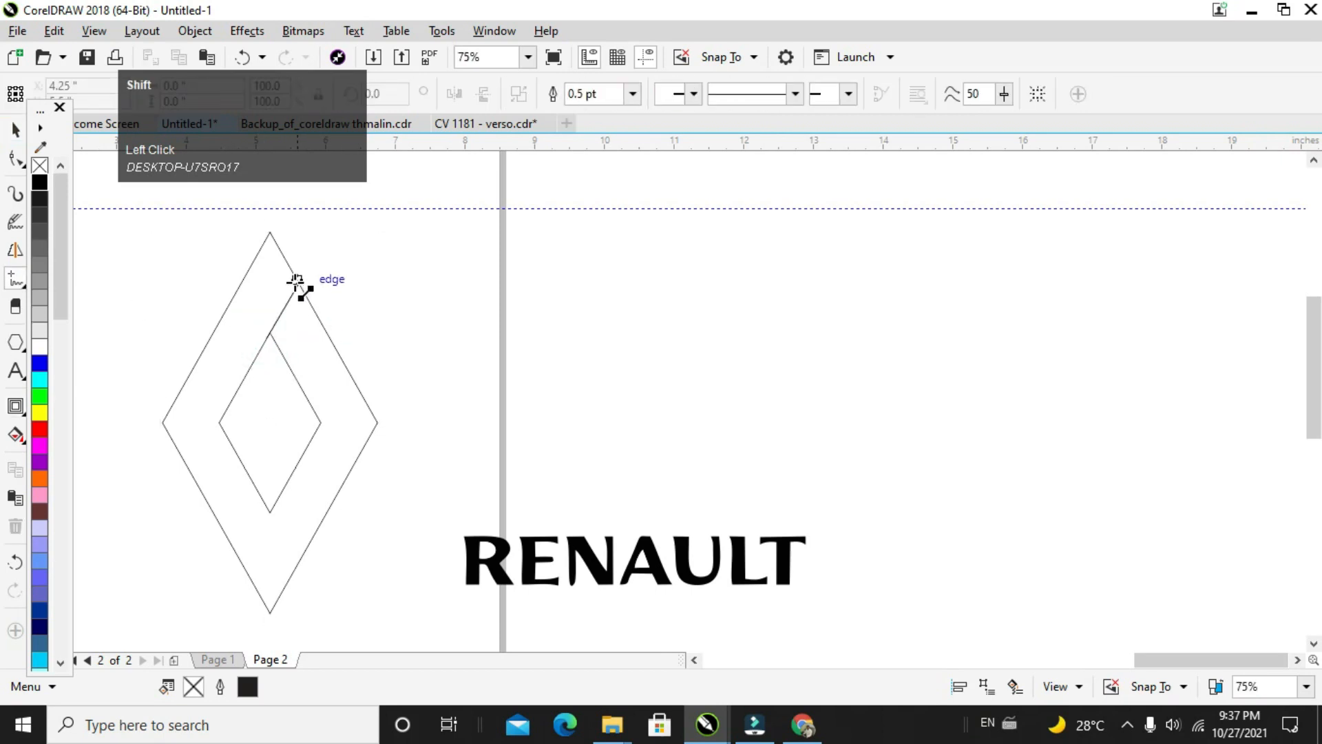
{"action": "left_click", "coordinate": [296, 280], "text": "shift"}
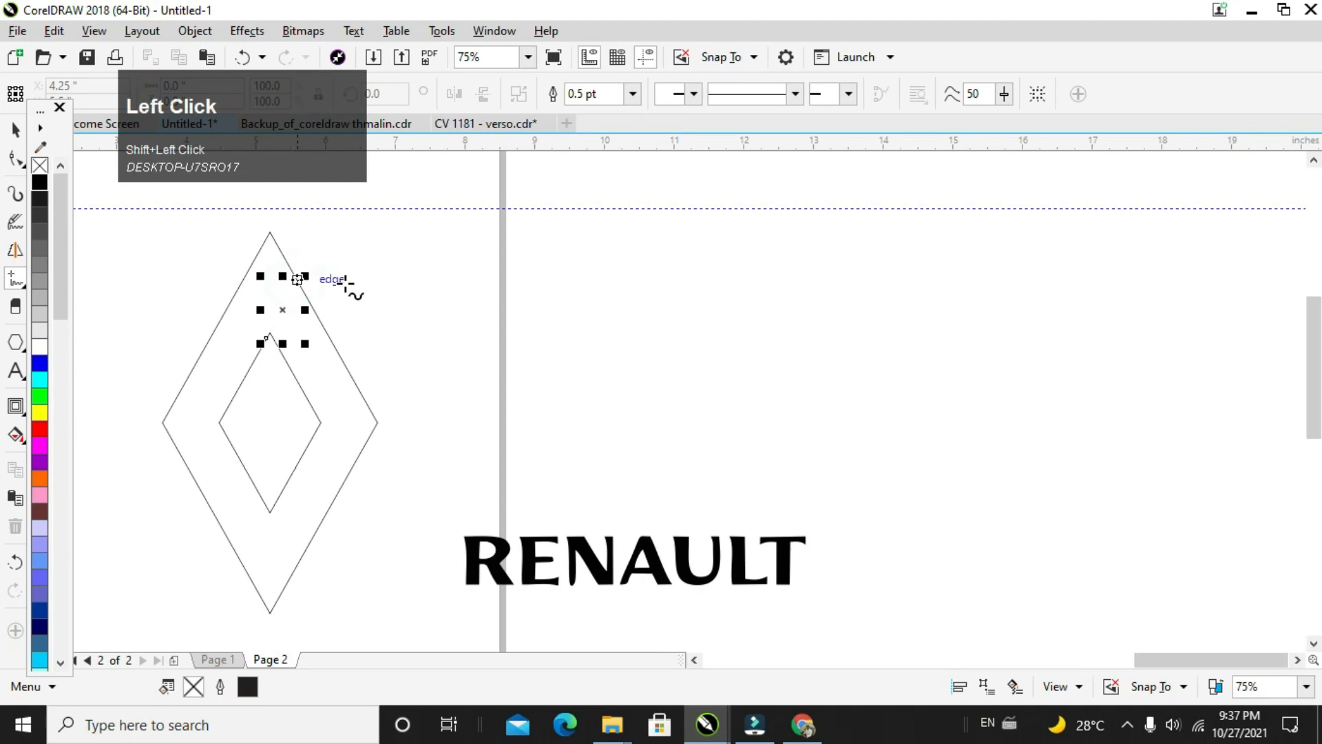
{"action": "left_click", "coordinate": [270, 511]}
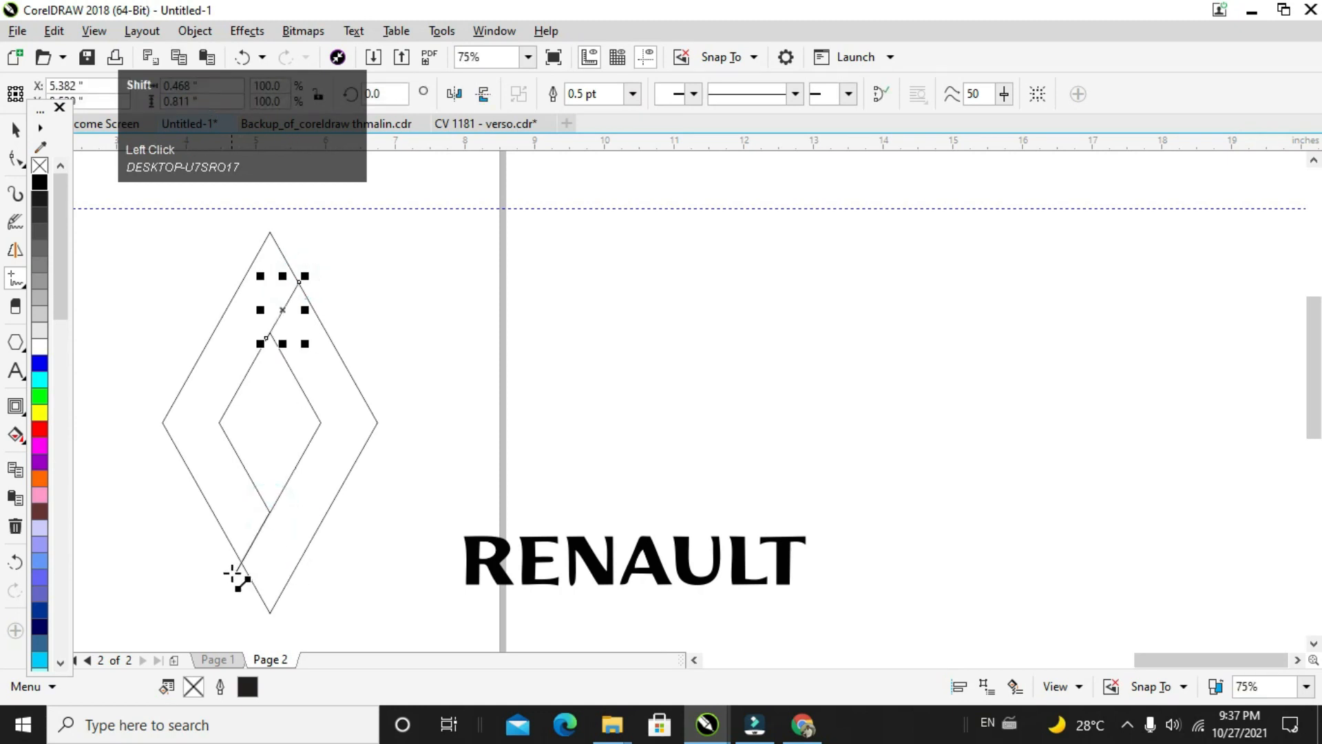
{"action": "left_click", "coordinate": [233, 573]}
Step: Draw a horizontal line about 0.86 inches long across the outer diamond's upper tip, starting where the extension line meets its edge
{"action": "scroll", "coordinate": [307, 283], "scroll_direction": "up", "scroll_amount": 2}
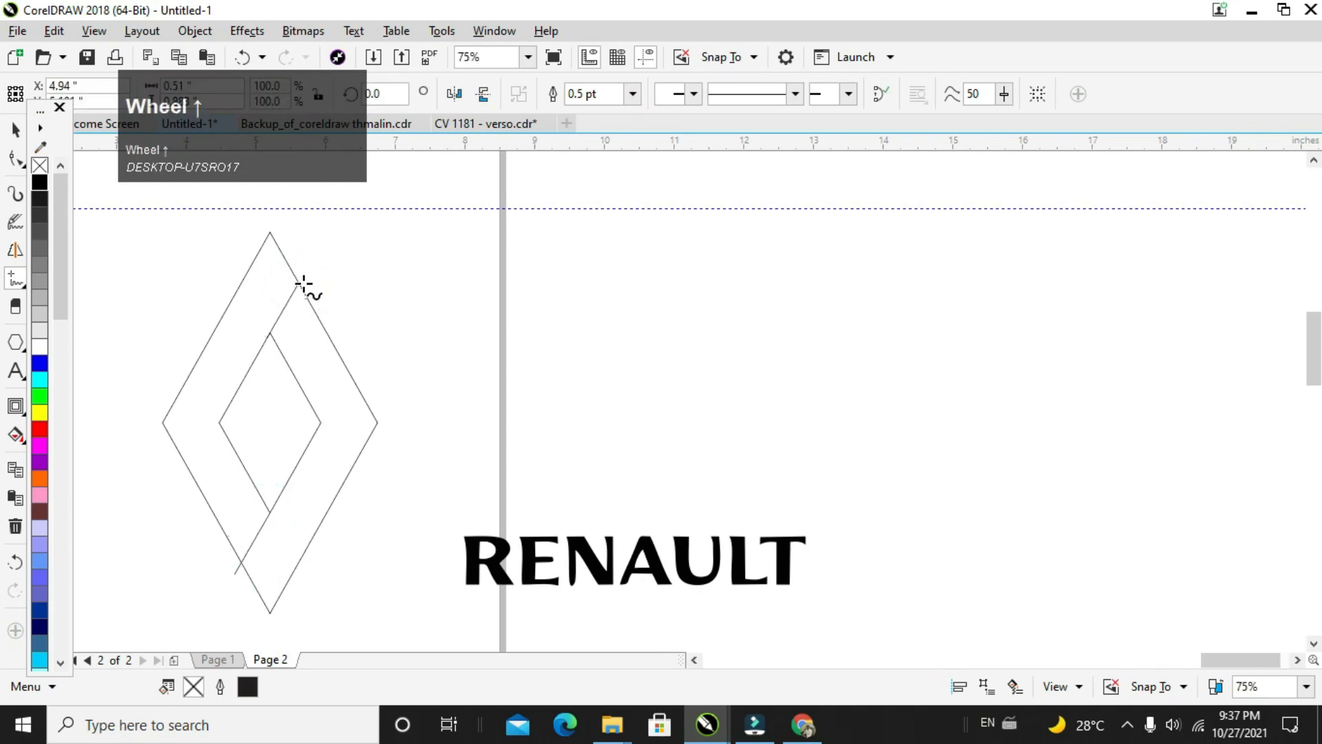
{"action": "left_click", "coordinate": [294, 282]}
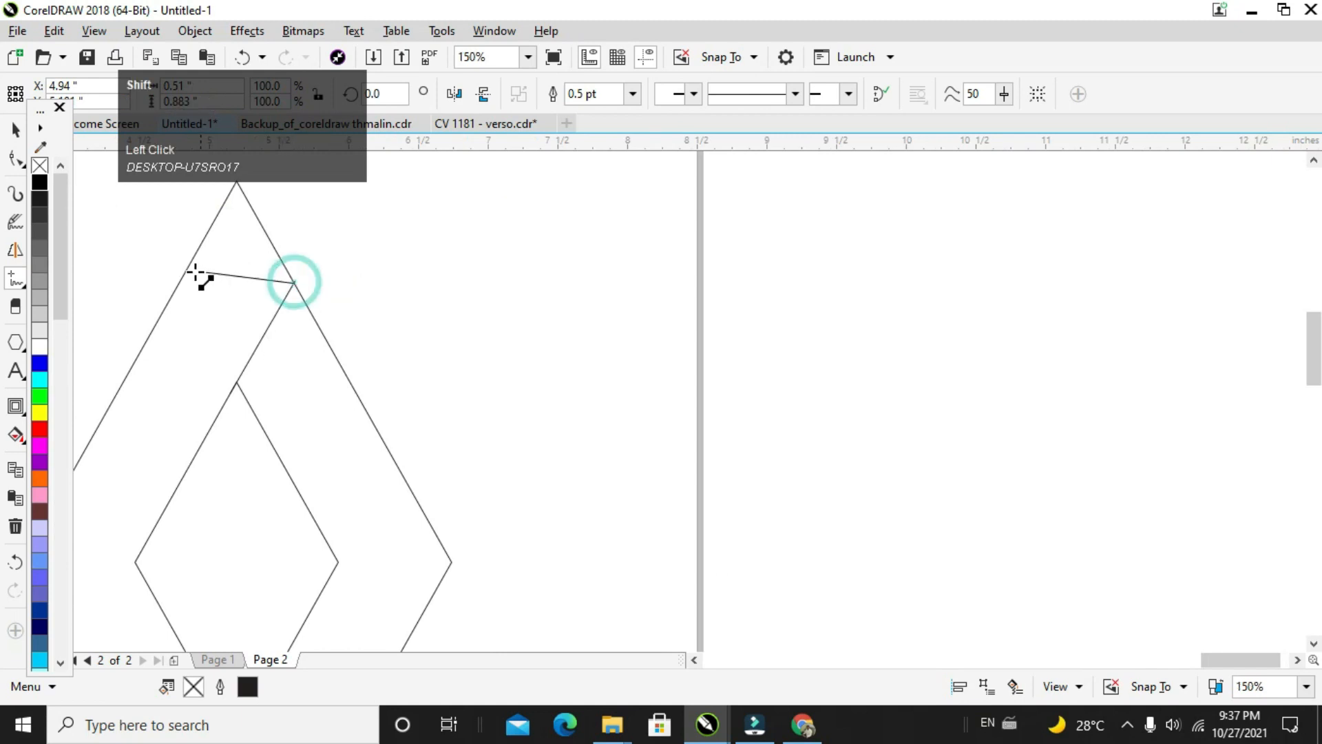
{"action": "left_click", "coordinate": [174, 290]}
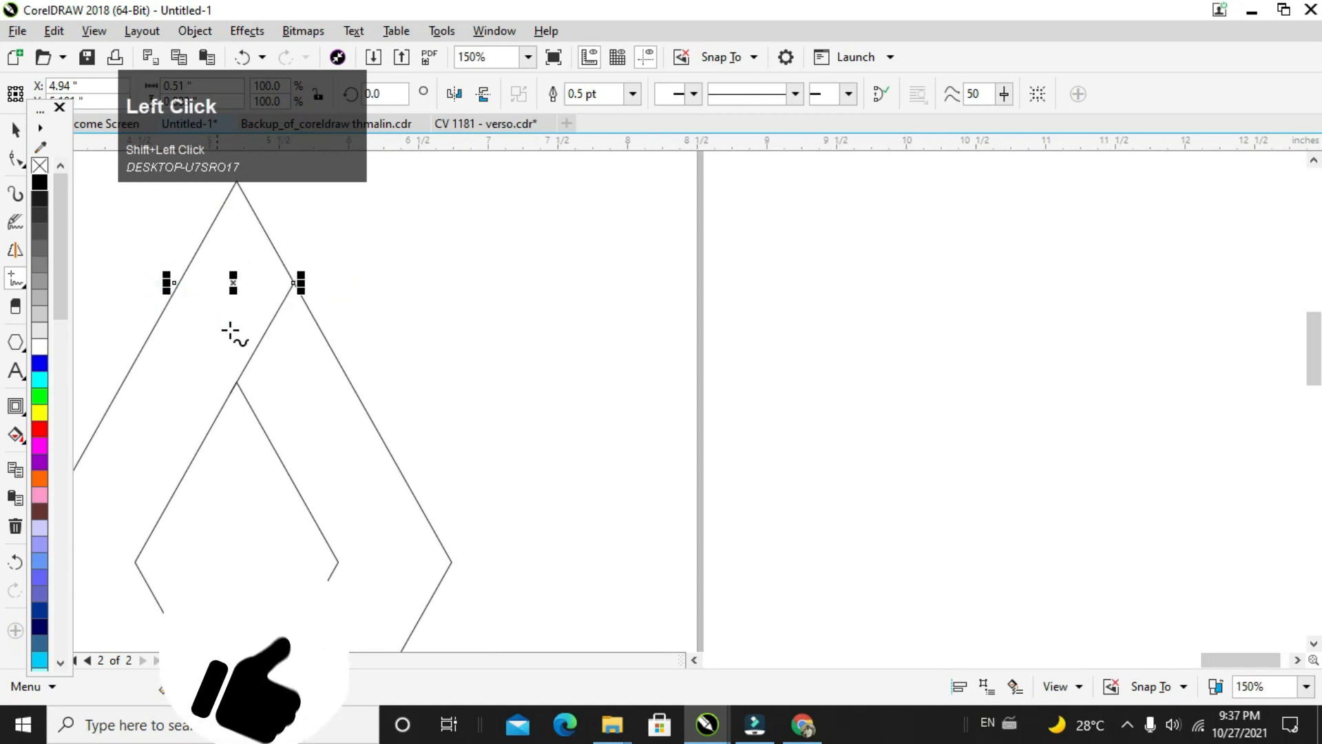
Step: Connect the inner and outer diamonds' side corners with horizontal lines about 0.813 inches long on both sides
{"action": "scroll", "coordinate": [249, 437], "scroll_direction": "down", "scroll_amount": 2}
{"action": "left_click", "coordinate": [186, 450]}
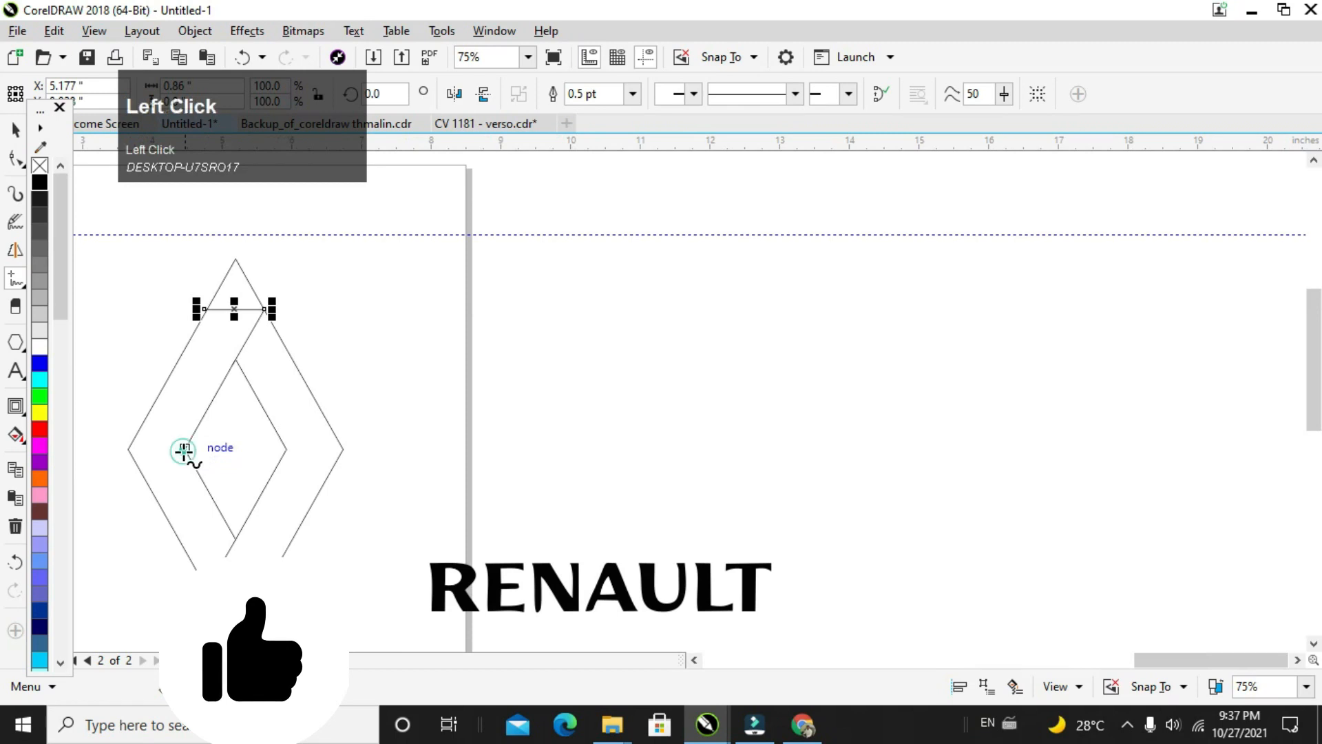
{"action": "left_click", "coordinate": [127, 448]}
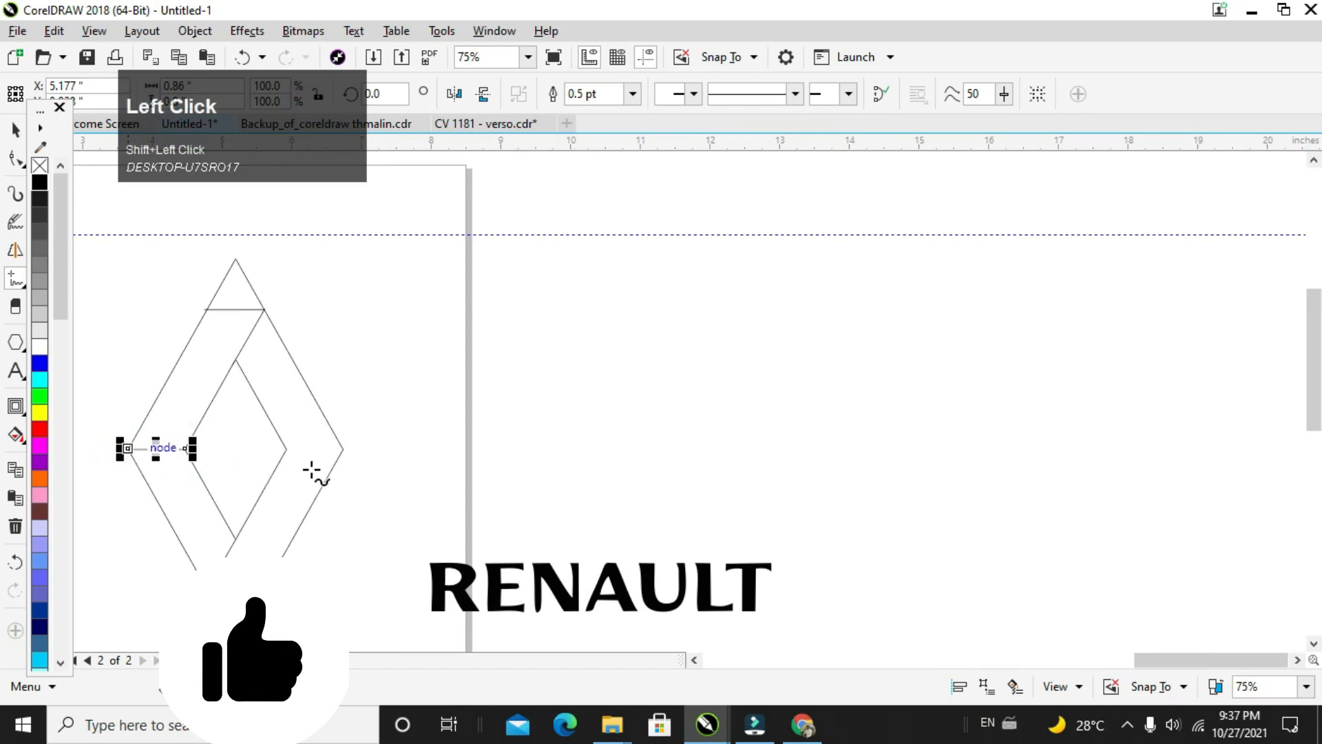
{"action": "left_click", "coordinate": [285, 449]}
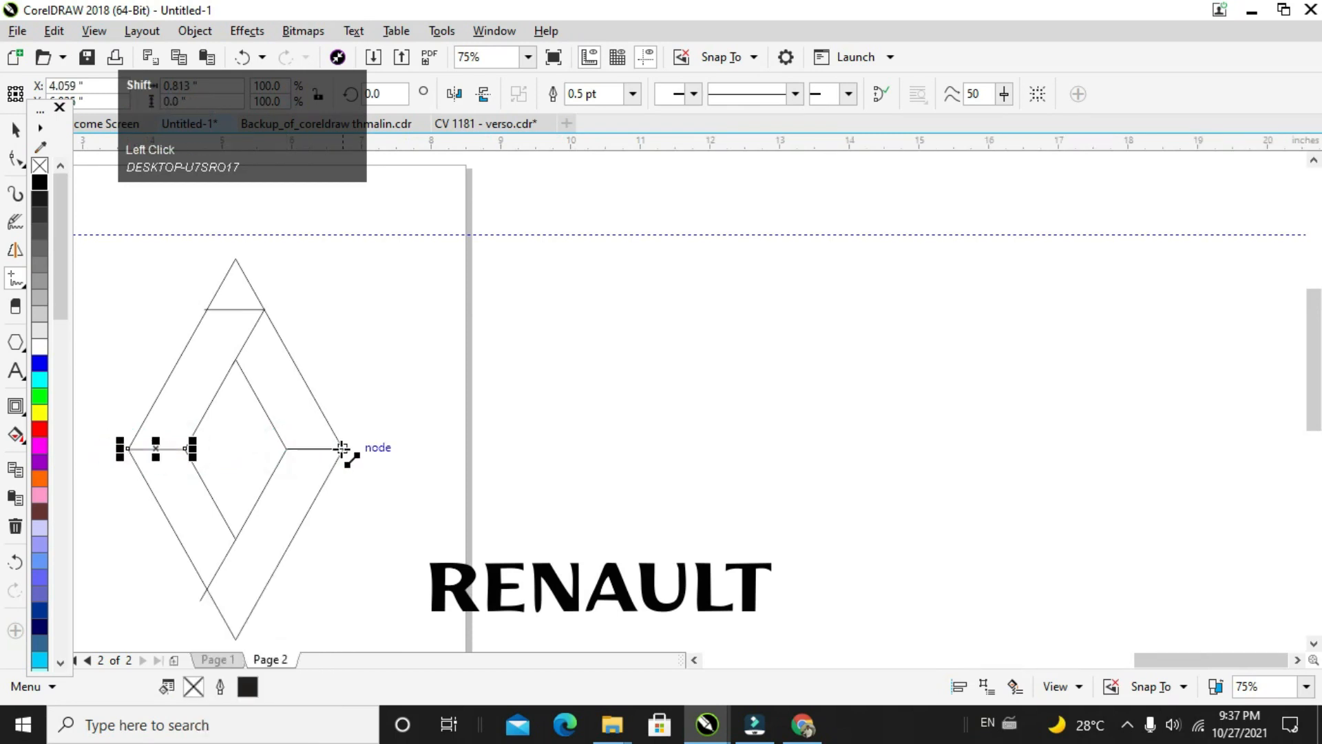
{"action": "left_click", "coordinate": [343, 448]}
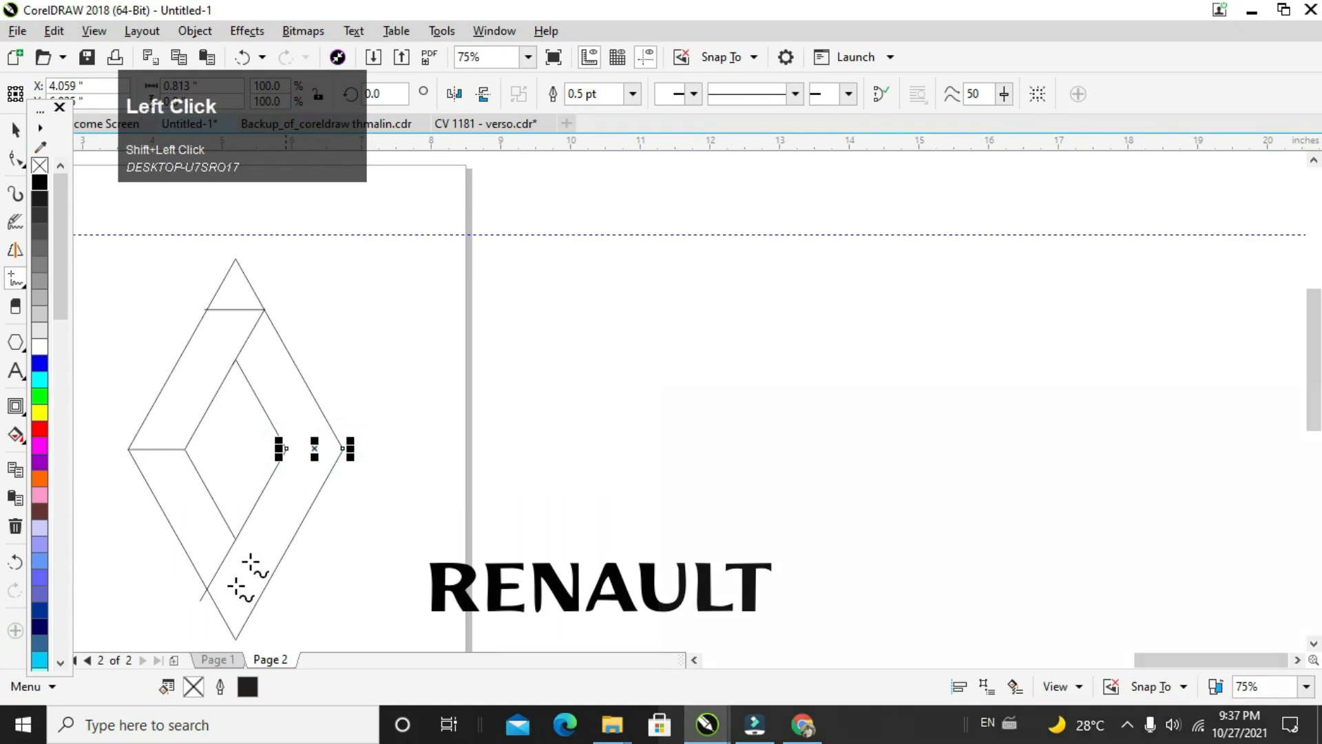
Step: Draw a horizontal line about 0.85 inches long across the outer diamond's lower tip, from the extension line's crossing to the opposite edge
{"action": "left_click", "coordinate": [208, 588]}
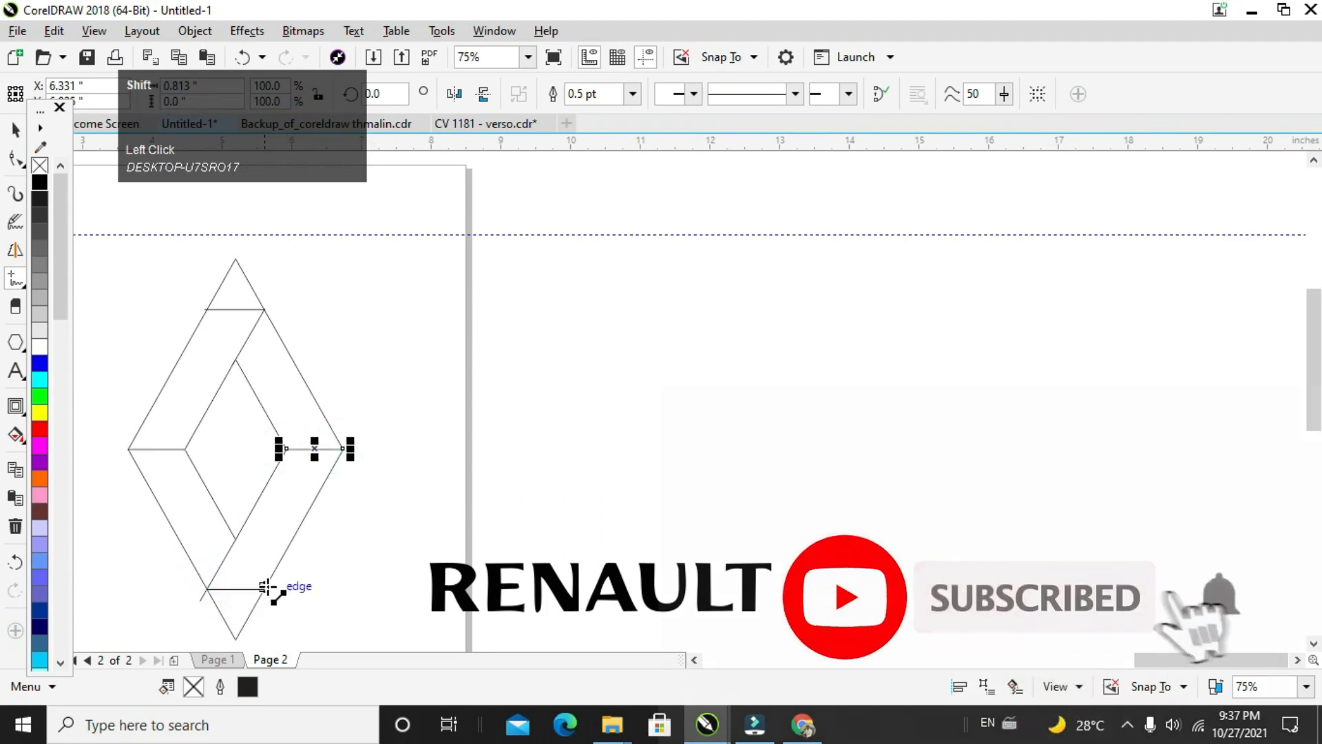
{"action": "left_click", "coordinate": [267, 588]}
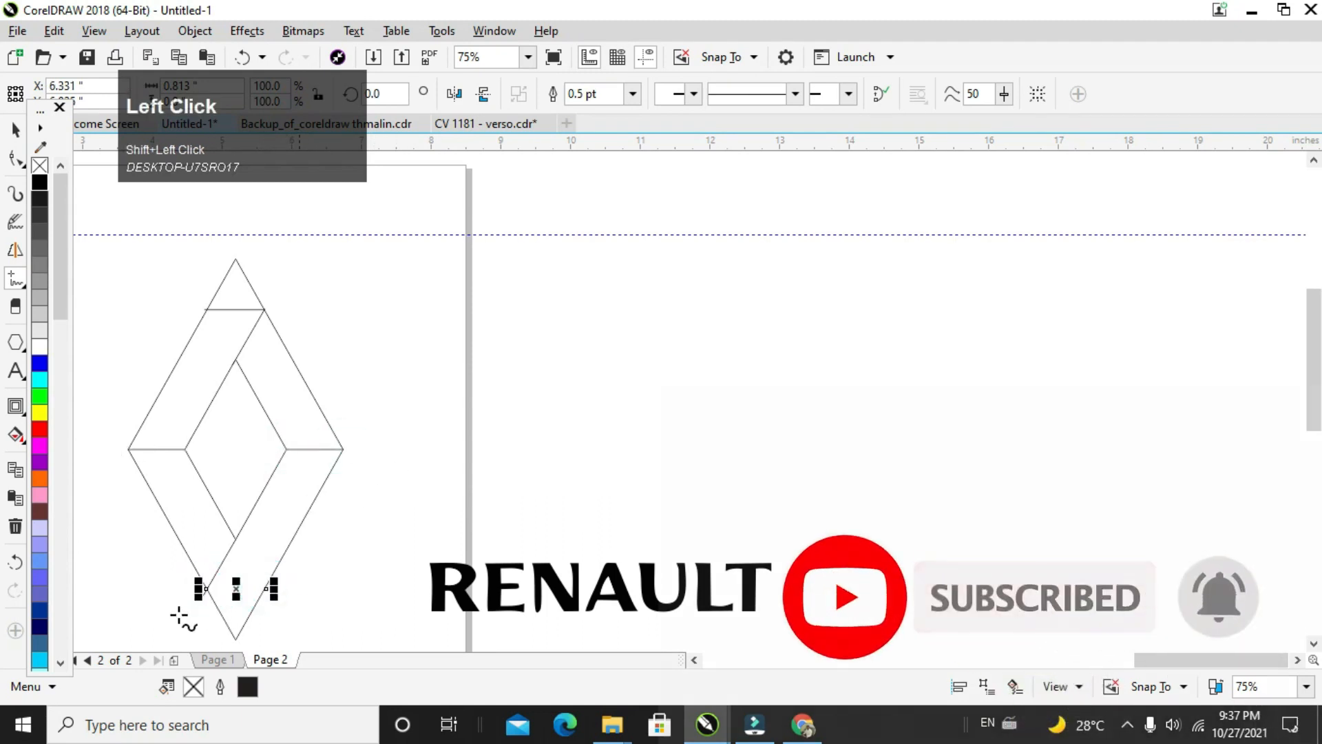
{"action": "scroll", "coordinate": [189, 608], "scroll_direction": "up", "scroll_amount": 1}
{"action": "scroll", "coordinate": [201, 598], "scroll_direction": "up", "scroll_amount": 1}
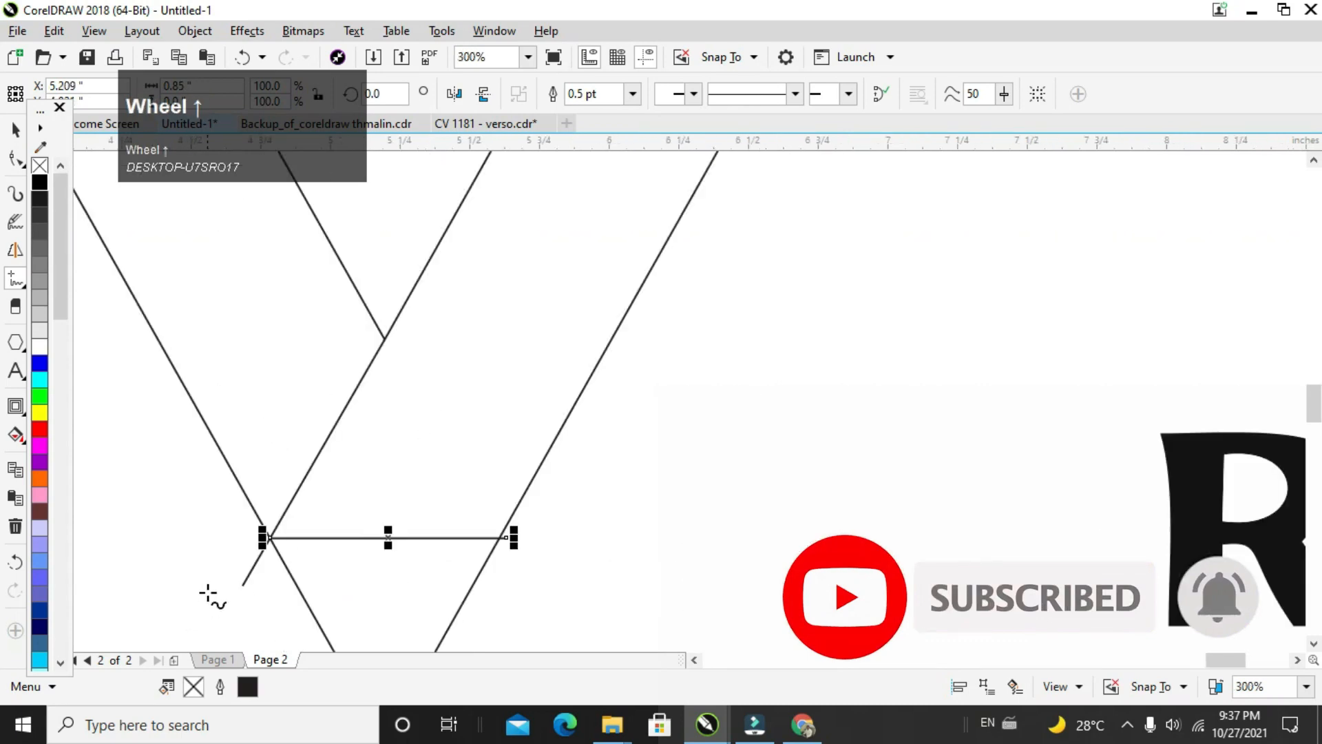
{"action": "scroll", "coordinate": [266, 437], "scroll_direction": "down", "scroll_amount": 1}
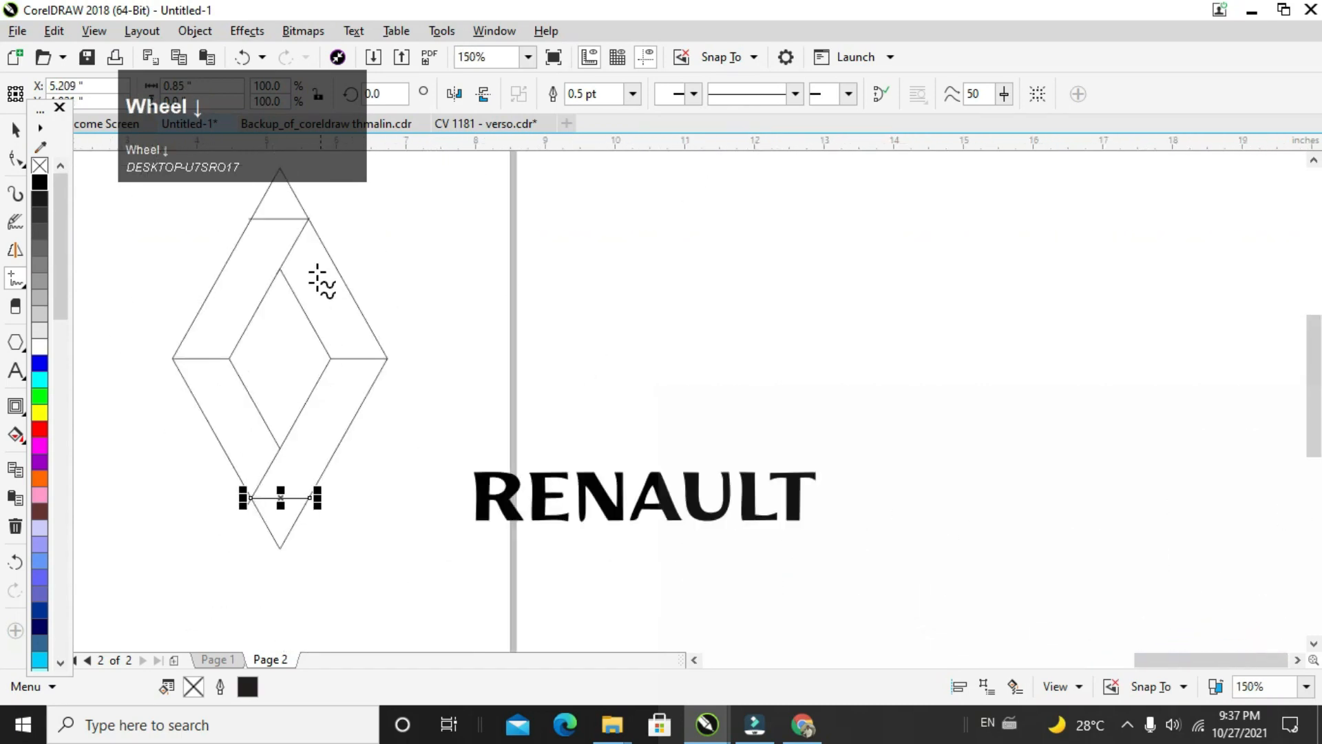
{"action": "left_click", "coordinate": [1314, 160]}
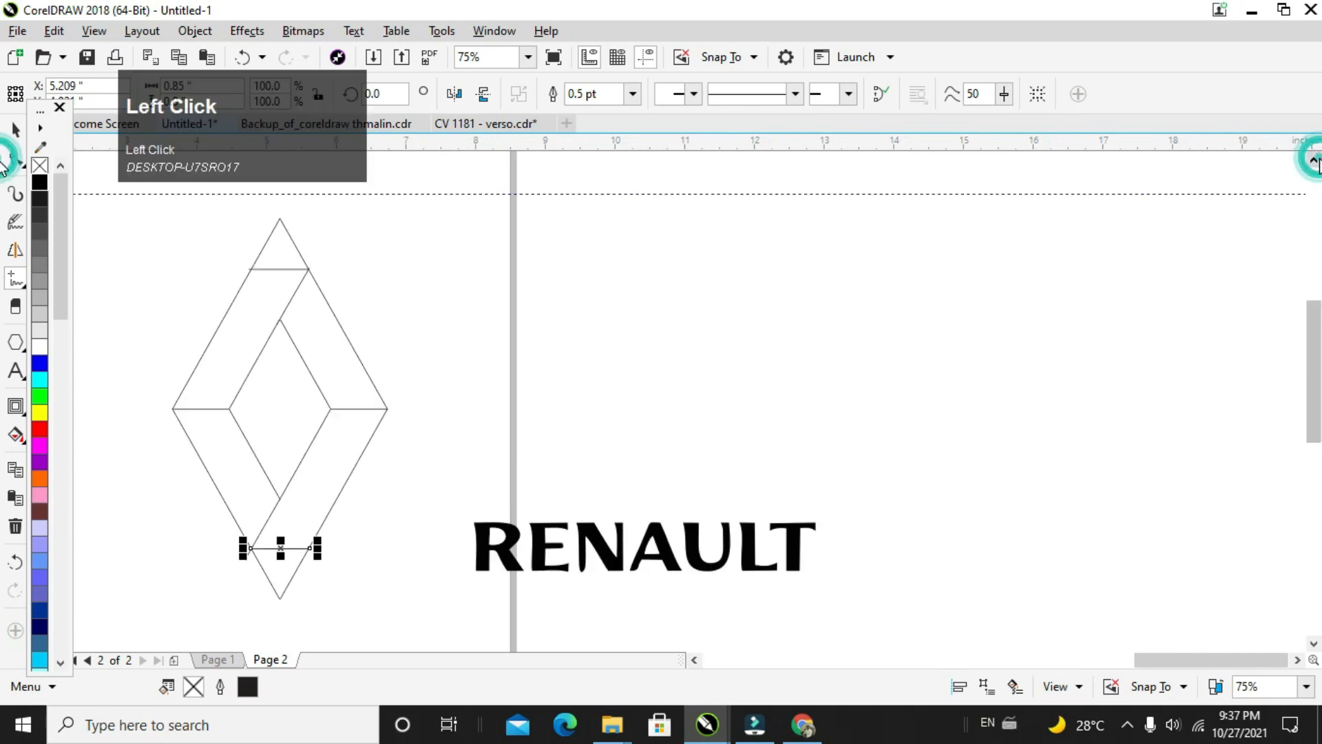
Step: Fill the four band sections between the inner and outer diamonds with blue-grey using Smart Fill
{"action": "left_click", "coordinate": [15, 440]}
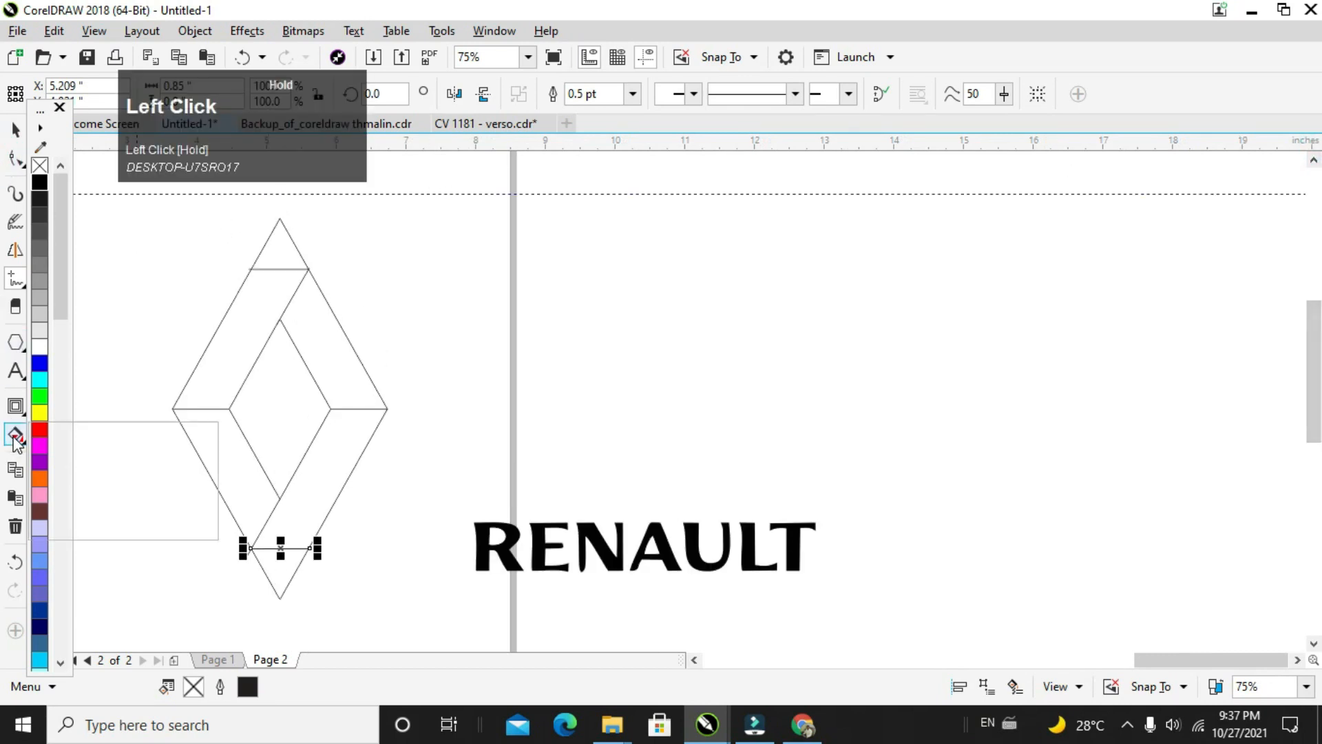
{"action": "left_click", "coordinate": [76, 475]}
{"action": "left_click", "coordinate": [221, 378]}
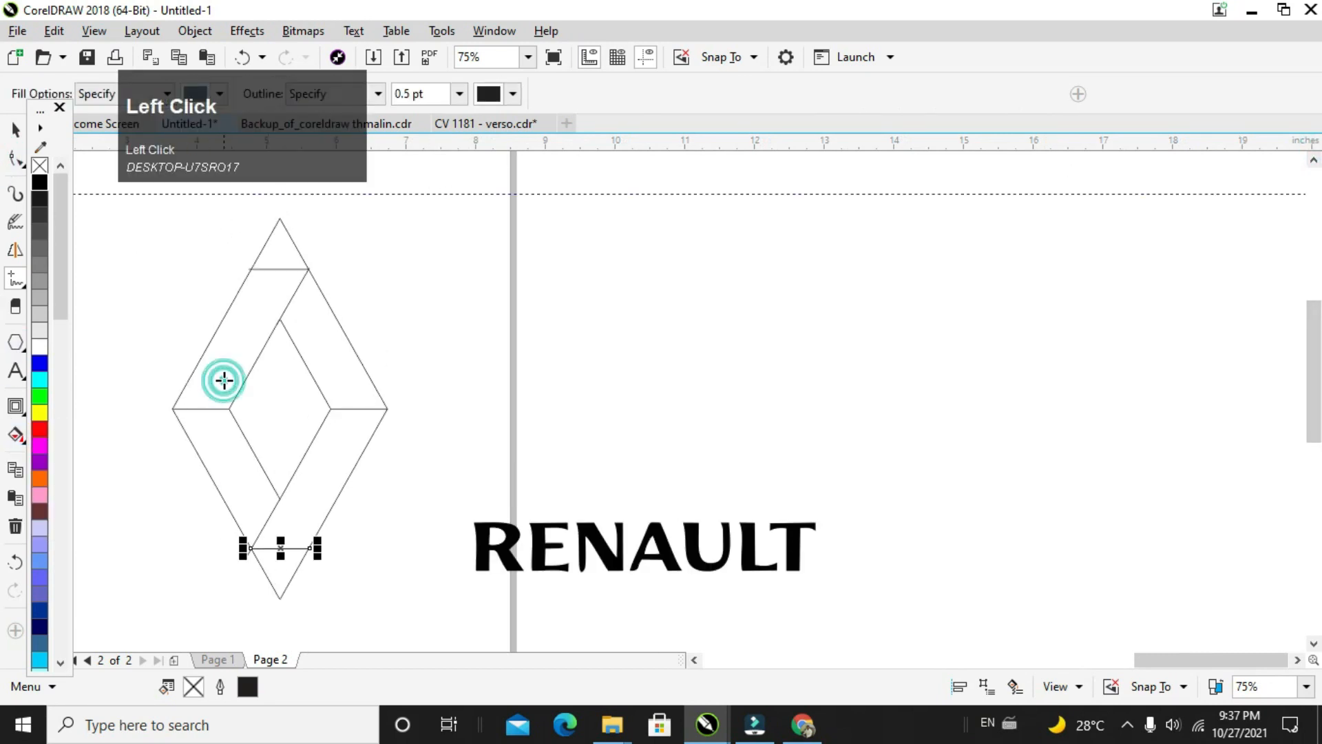
{"action": "left_click", "coordinate": [218, 437]}
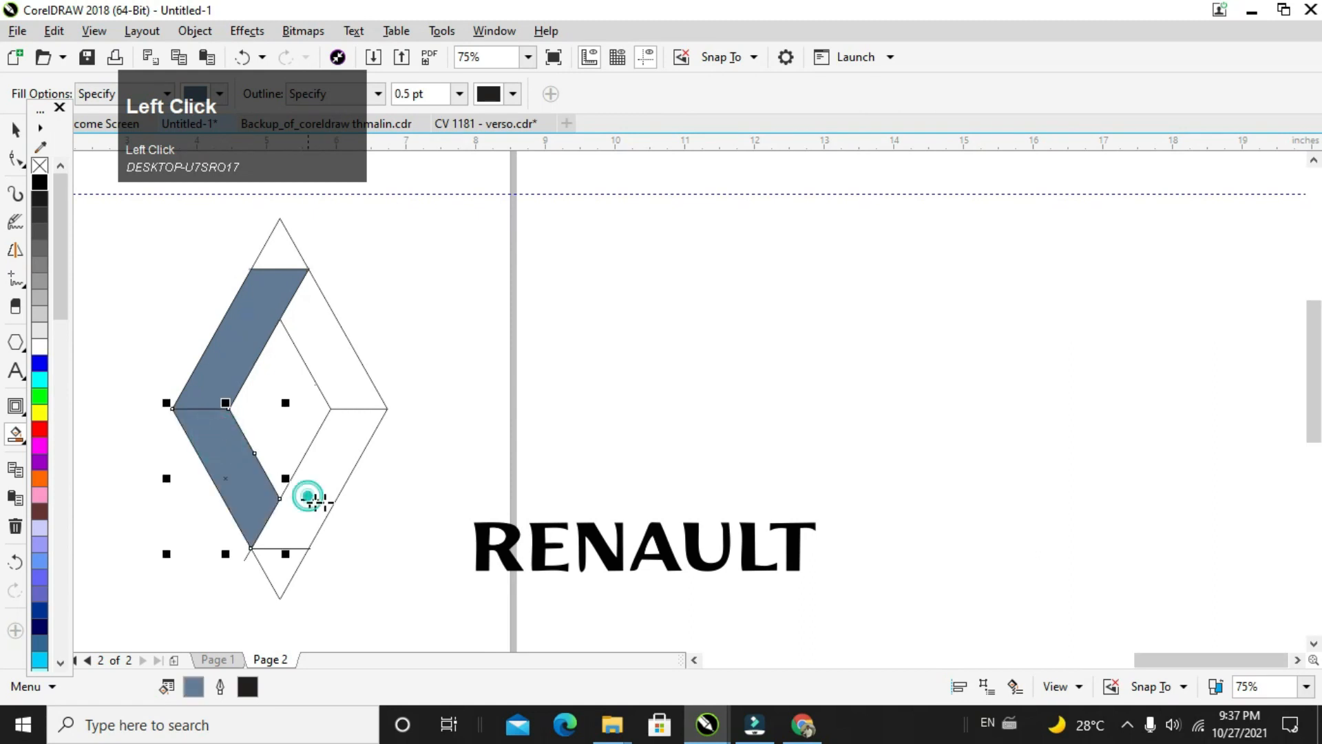
{"action": "left_click", "coordinate": [314, 500]}
{"action": "left_click", "coordinate": [351, 384]}
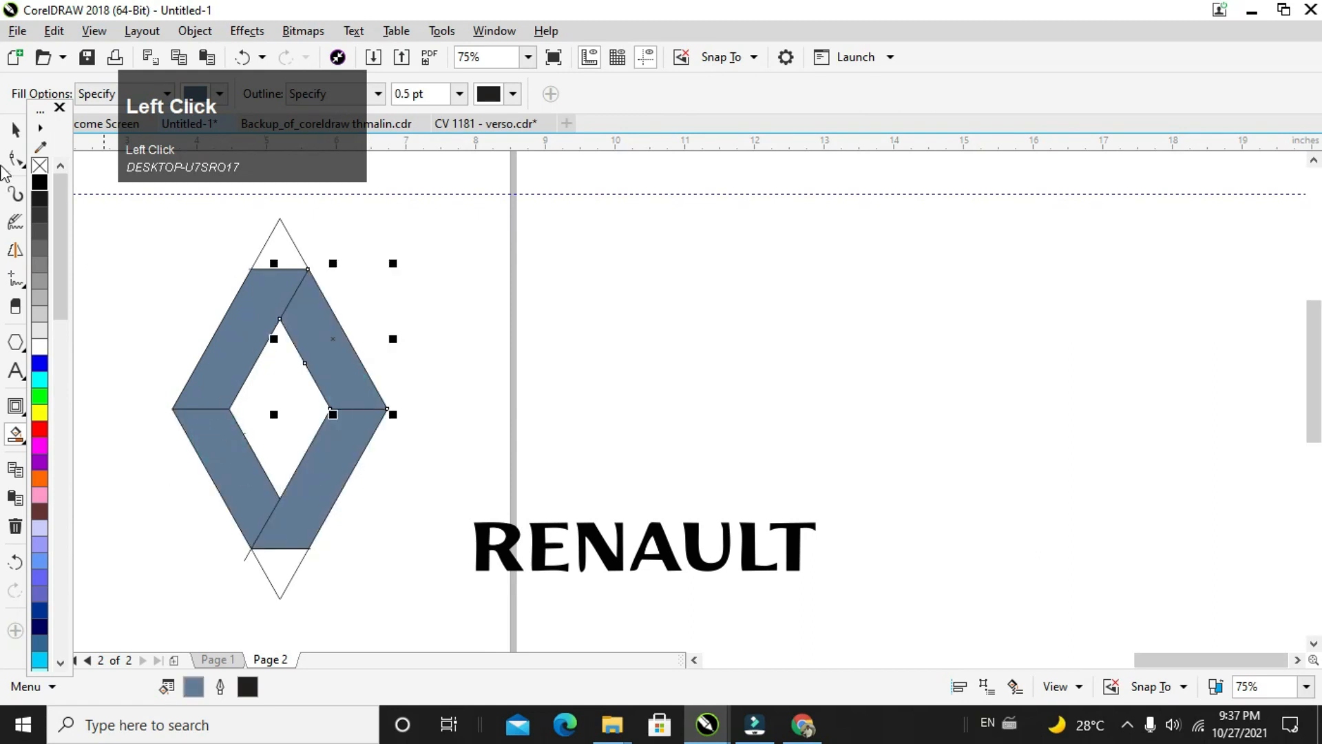
Step: Move the contoured diamond outlines off the page and delete the leftover construction lines around the filled sections
{"action": "left_click", "coordinate": [267, 246]}
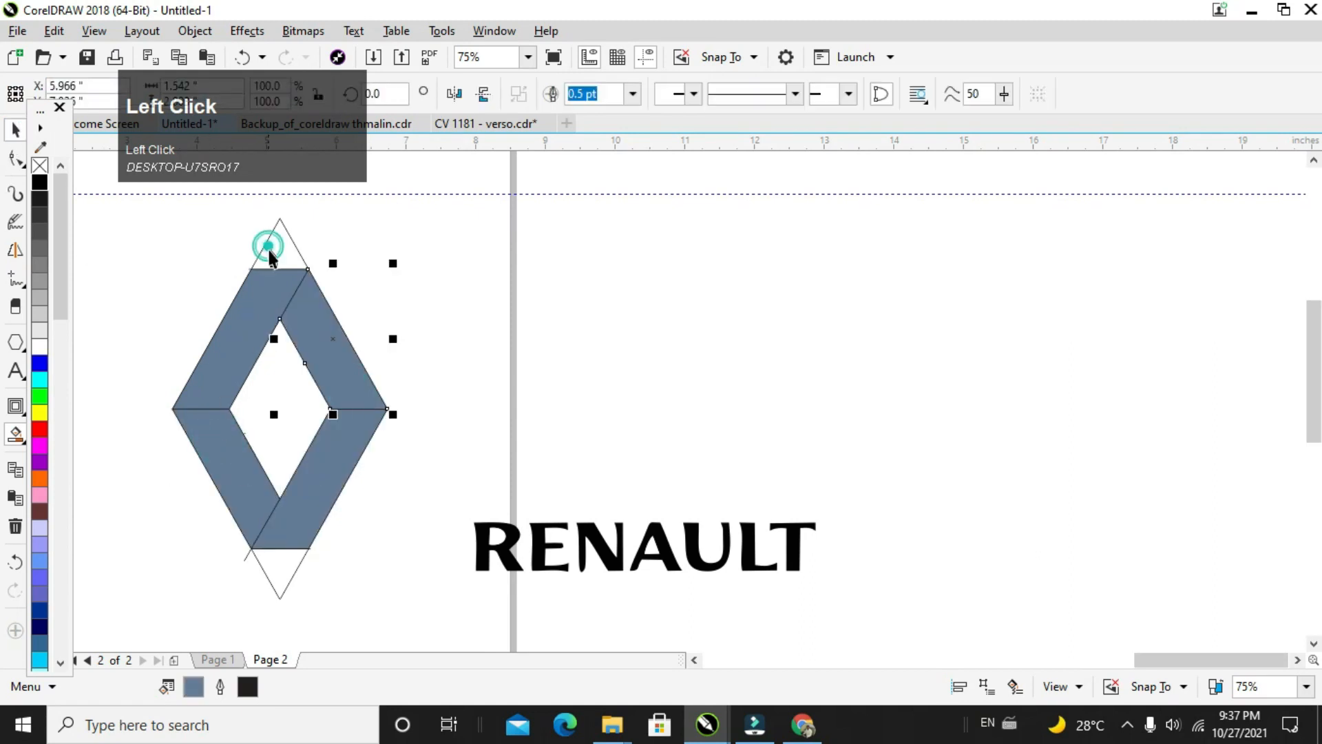
{"action": "left_click_drag", "start_coordinate": [264, 245], "coordinate": [716, 233]}
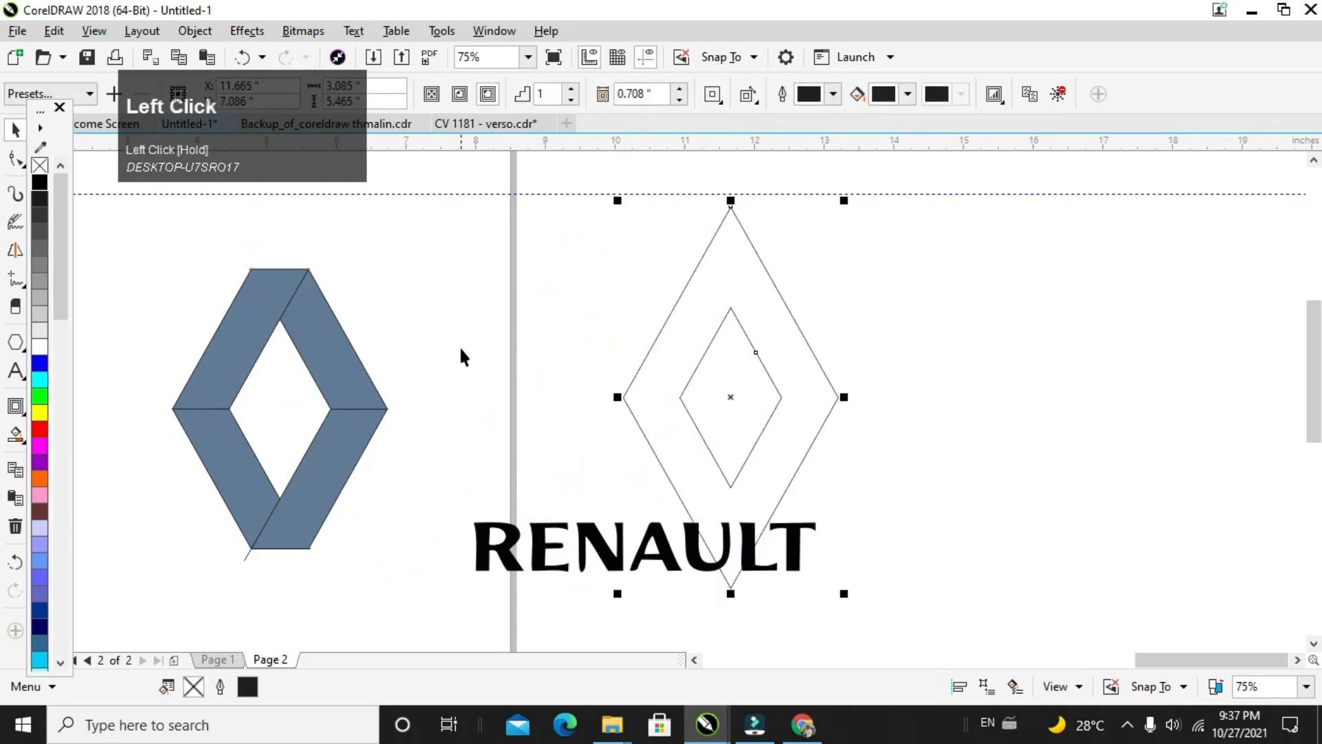
{"action": "left_click_drag", "start_coordinate": [486, 359], "coordinate": [289, 424]}
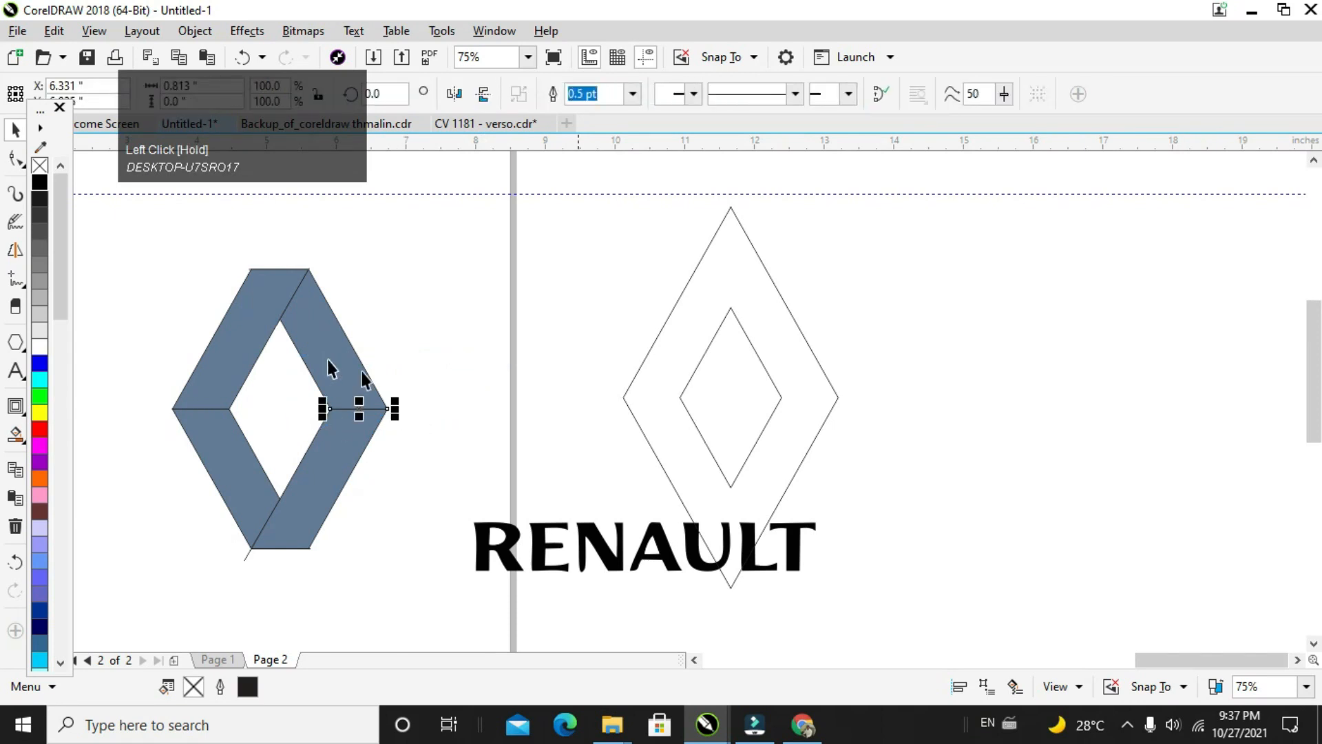
{"action": "left_click", "coordinate": [449, 358]}
{"action": "left_click_drag", "start_coordinate": [449, 358], "coordinate": [317, 450]}
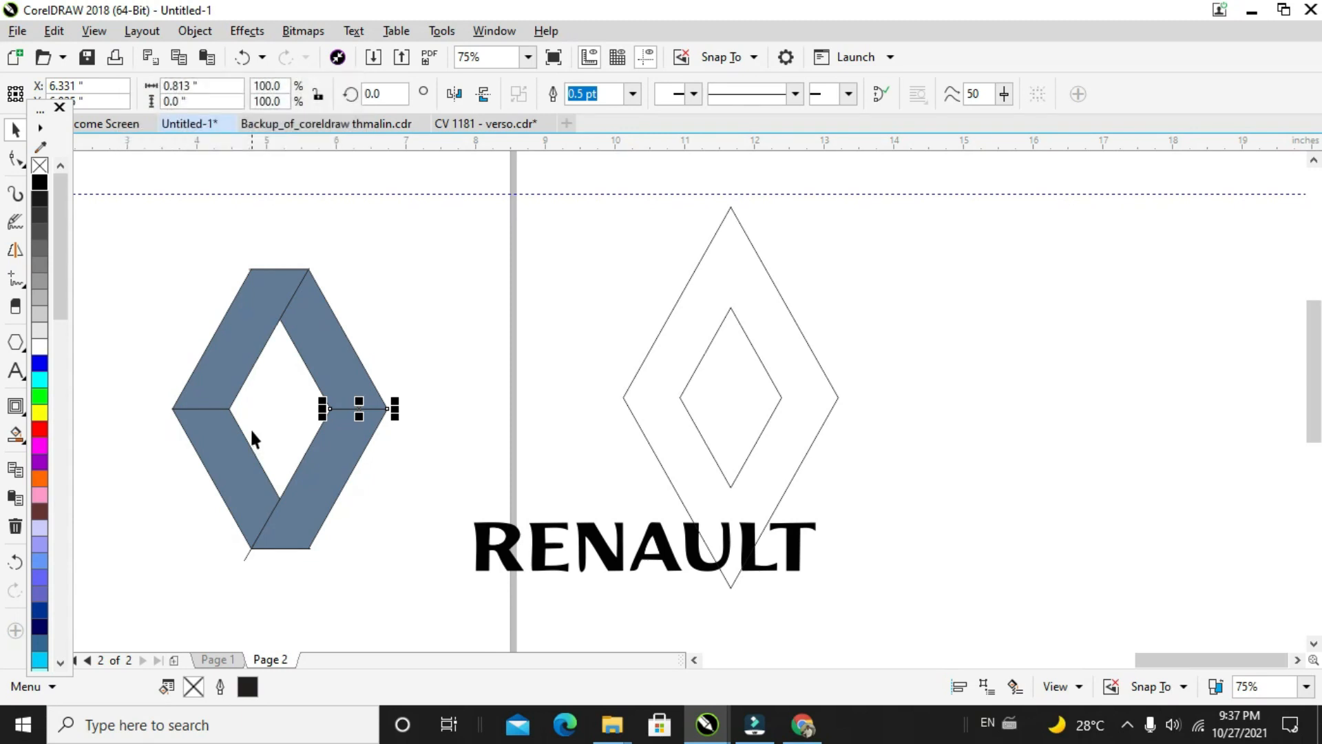
{"action": "left_click_drag", "start_coordinate": [102, 372], "coordinate": [241, 435]}
{"action": "left_click_drag", "start_coordinate": [242, 229], "coordinate": [410, 344]}
{"action": "key", "text": "Delete"}
{"action": "left_click_drag", "start_coordinate": [151, 507], "coordinate": [411, 415]}
{"action": "key", "text": "Delete"}
{"action": "left_click", "coordinate": [401, 282]}
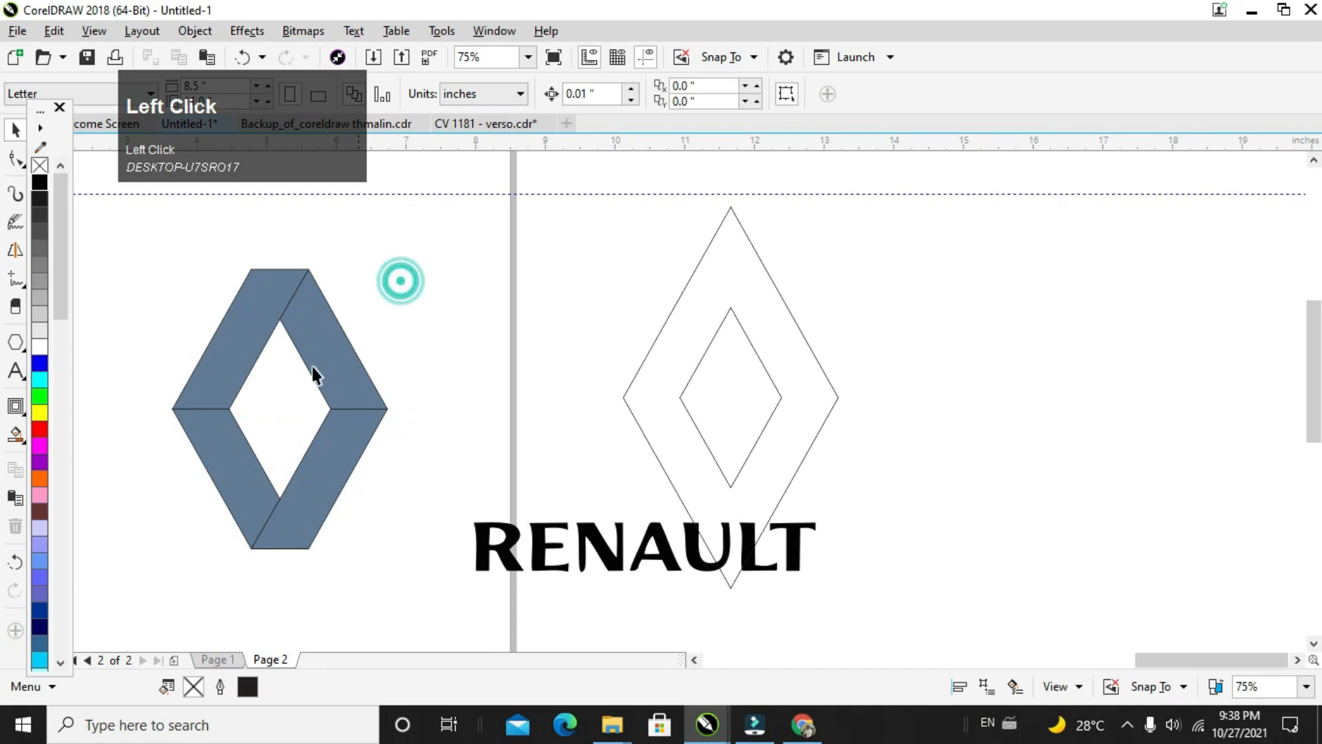
Step: Apply a linear fountain fill fading to white to the logo's upper-left section
{"action": "left_click", "coordinate": [308, 357]}
{"action": "left_click", "coordinate": [257, 334]}
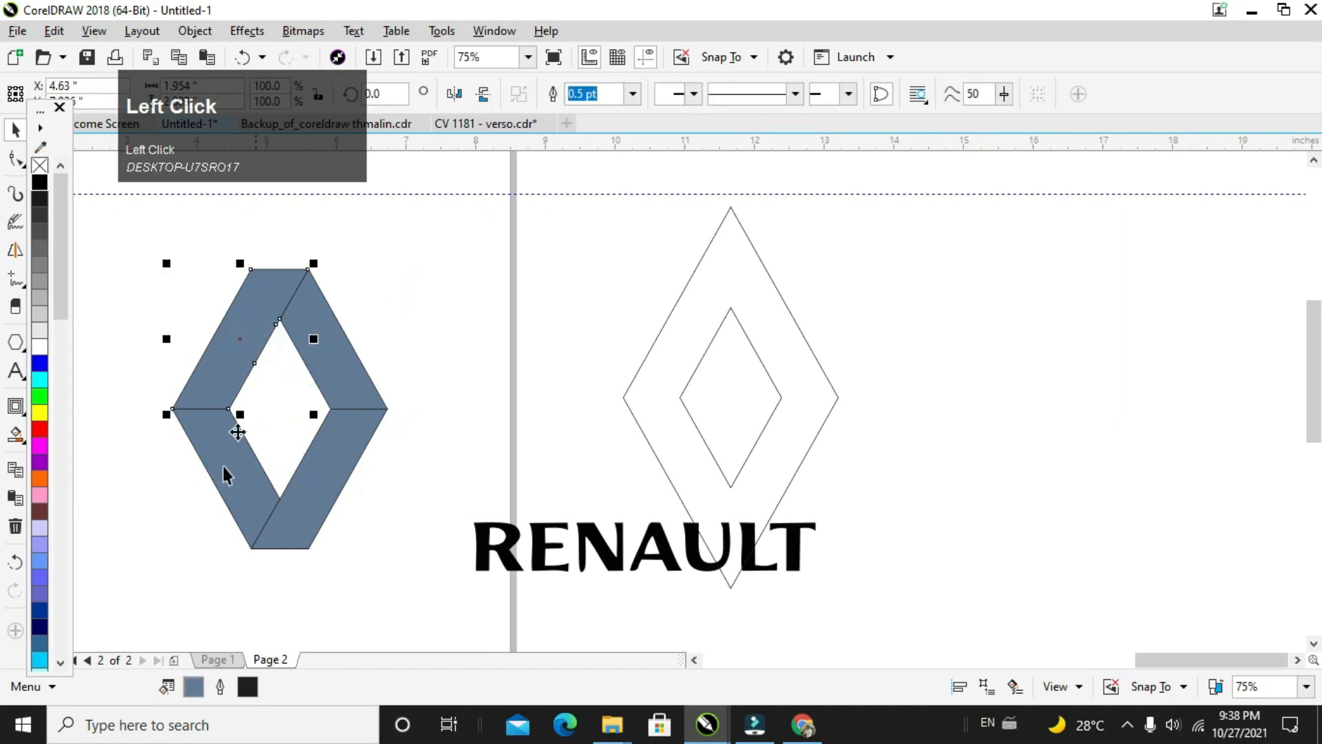
{"action": "key", "text": "g"}
{"action": "left_click", "coordinate": [15, 438]}
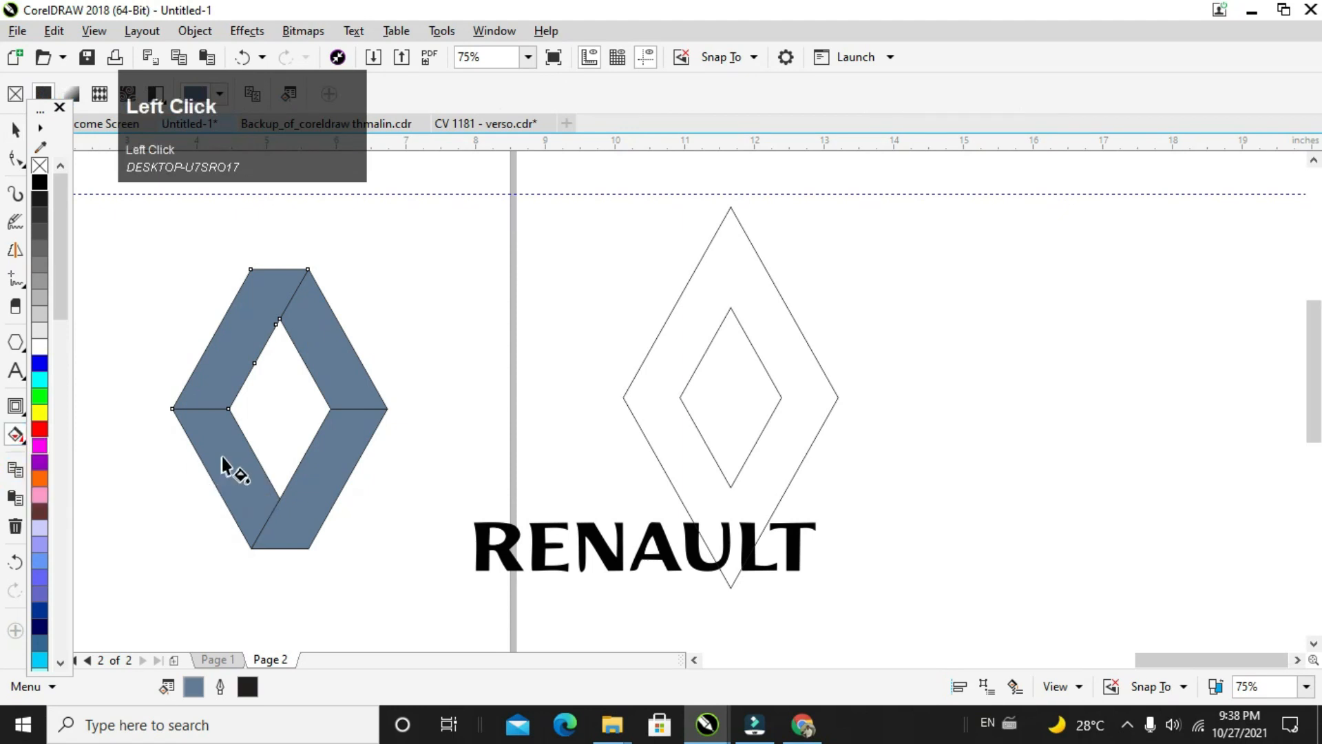
{"action": "left_click_drag", "start_coordinate": [215, 435], "coordinate": [272, 515]}
Step: Set the start color of the upper-left section's gradient to grey, CMYK 40, 32, 33, 0
{"action": "left_click", "coordinate": [219, 438]}
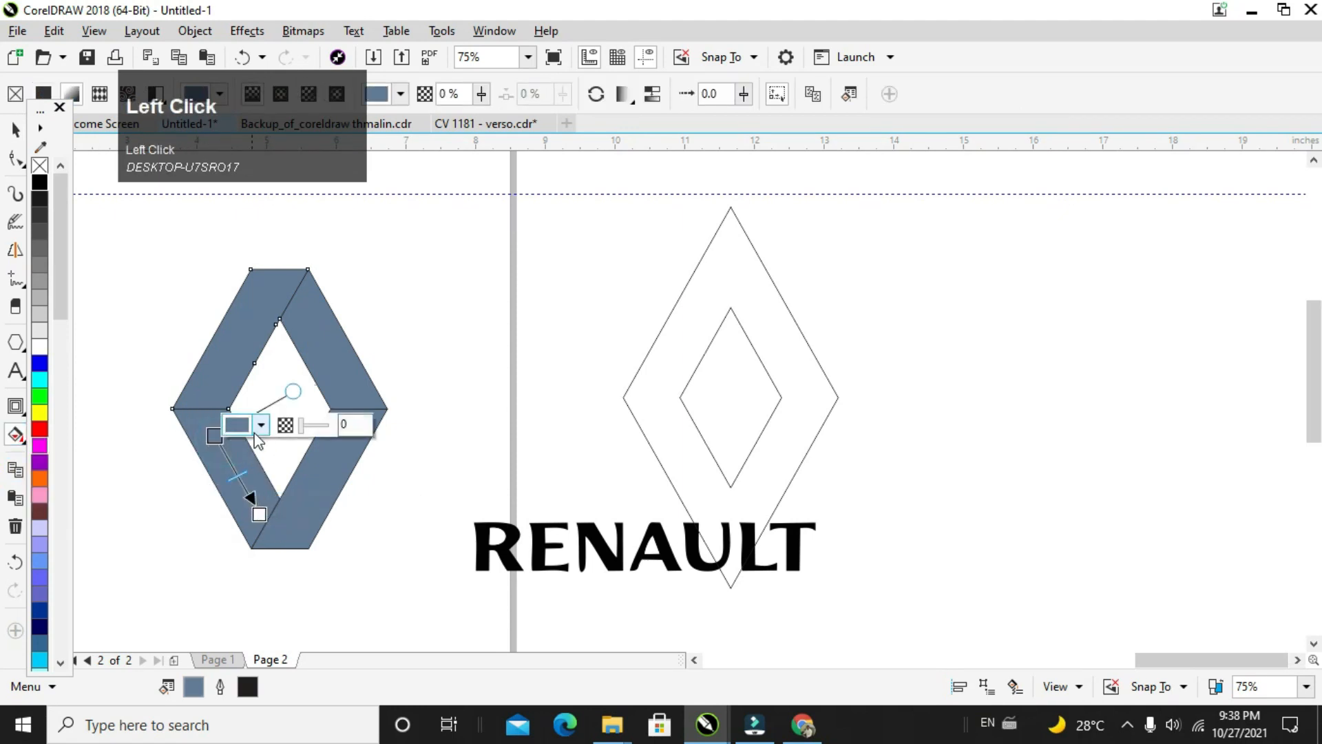
{"action": "left_click", "coordinate": [261, 424]}
{"action": "left_click_drag", "start_coordinate": [236, 521], "coordinate": [241, 564]}
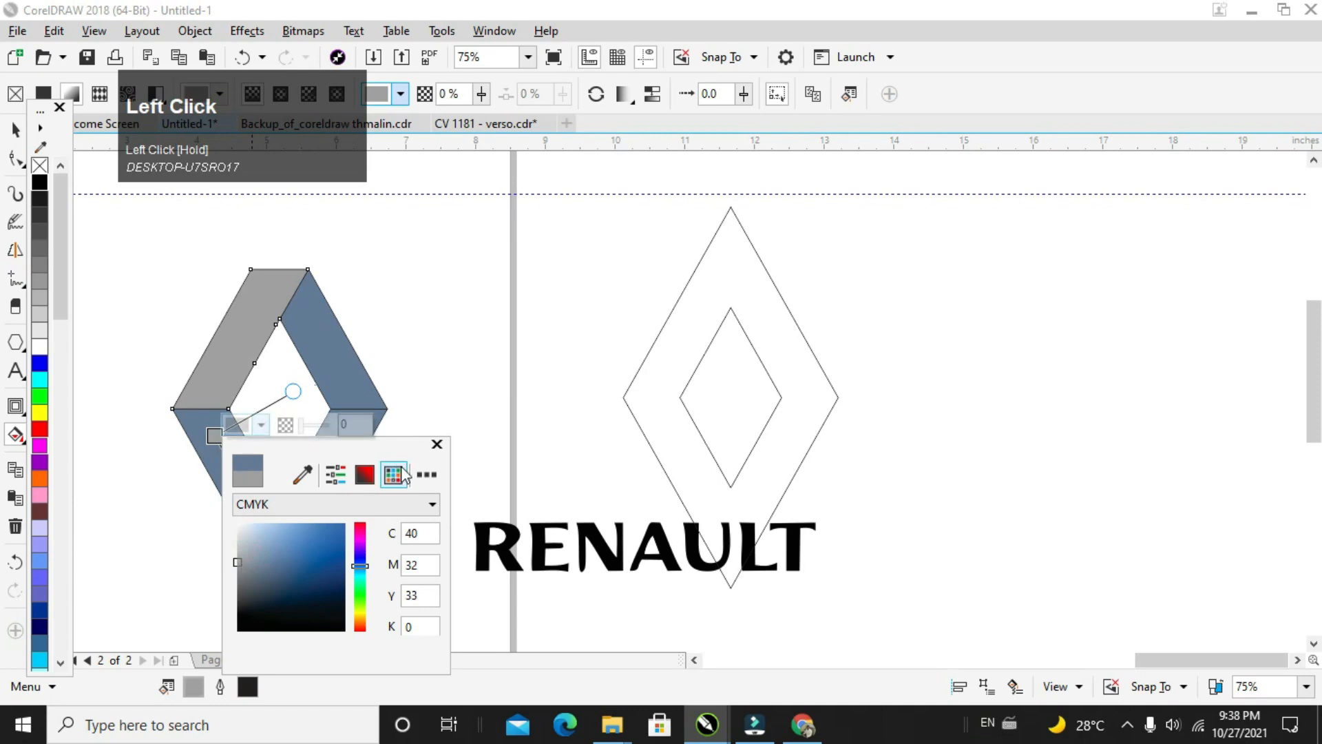
{"action": "left_click", "coordinate": [436, 443]}
Step: Reposition the gradient to run from grey at the upper-left section's top edge to white at its bottom edge
{"action": "left_click_drag", "start_coordinate": [258, 513], "coordinate": [259, 535]}
{"action": "left_click_drag", "start_coordinate": [228, 456], "coordinate": [261, 286]}
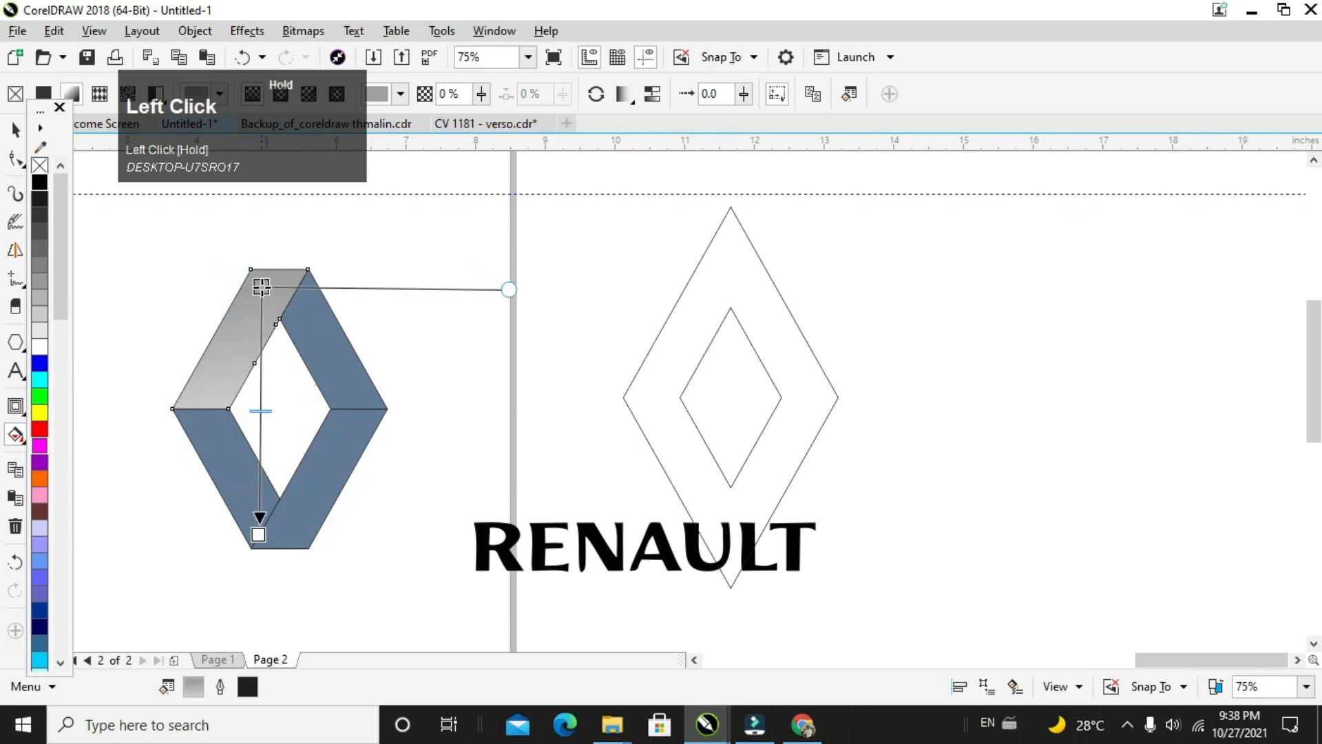
{"action": "left_click_drag", "start_coordinate": [258, 534], "coordinate": [201, 409]}
{"action": "left_click_drag", "start_coordinate": [262, 284], "coordinate": [279, 268]}
{"action": "left_click", "coordinate": [15, 129]}
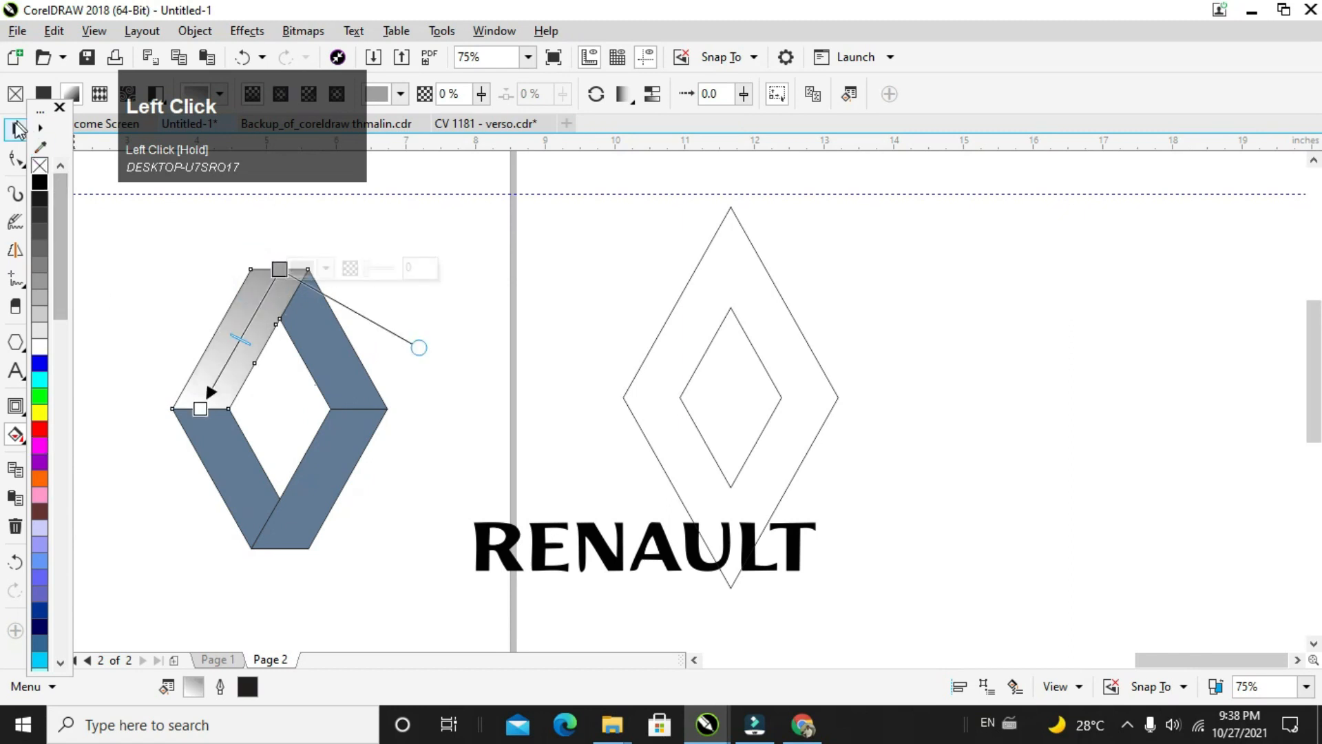
Step: Copy only the fill property from the logo's upper-left gradient section to the other three blue sections
{"action": "left_click", "coordinate": [326, 365]}
{"action": "left_click", "coordinate": [334, 458], "text": "shift"}
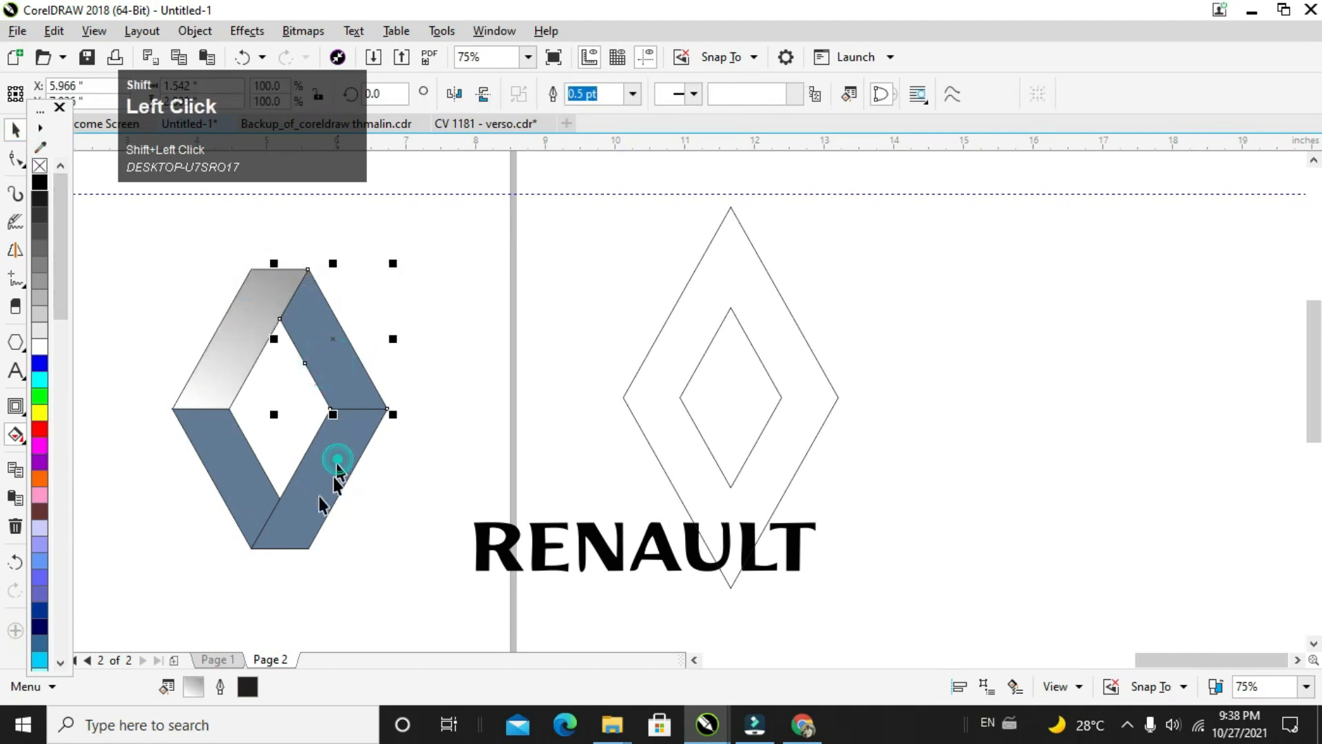
{"action": "left_click", "coordinate": [233, 513], "text": "shift"}
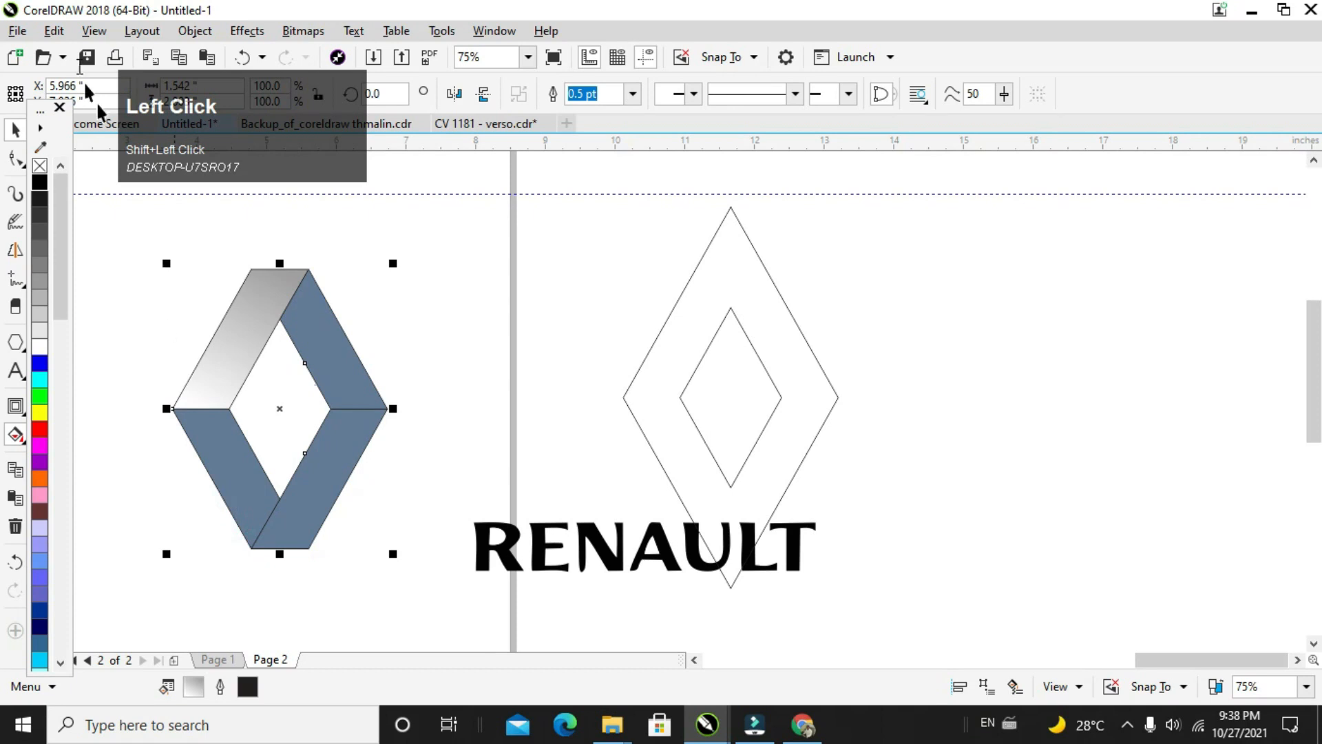
{"action": "left_click", "coordinate": [88, 32]}
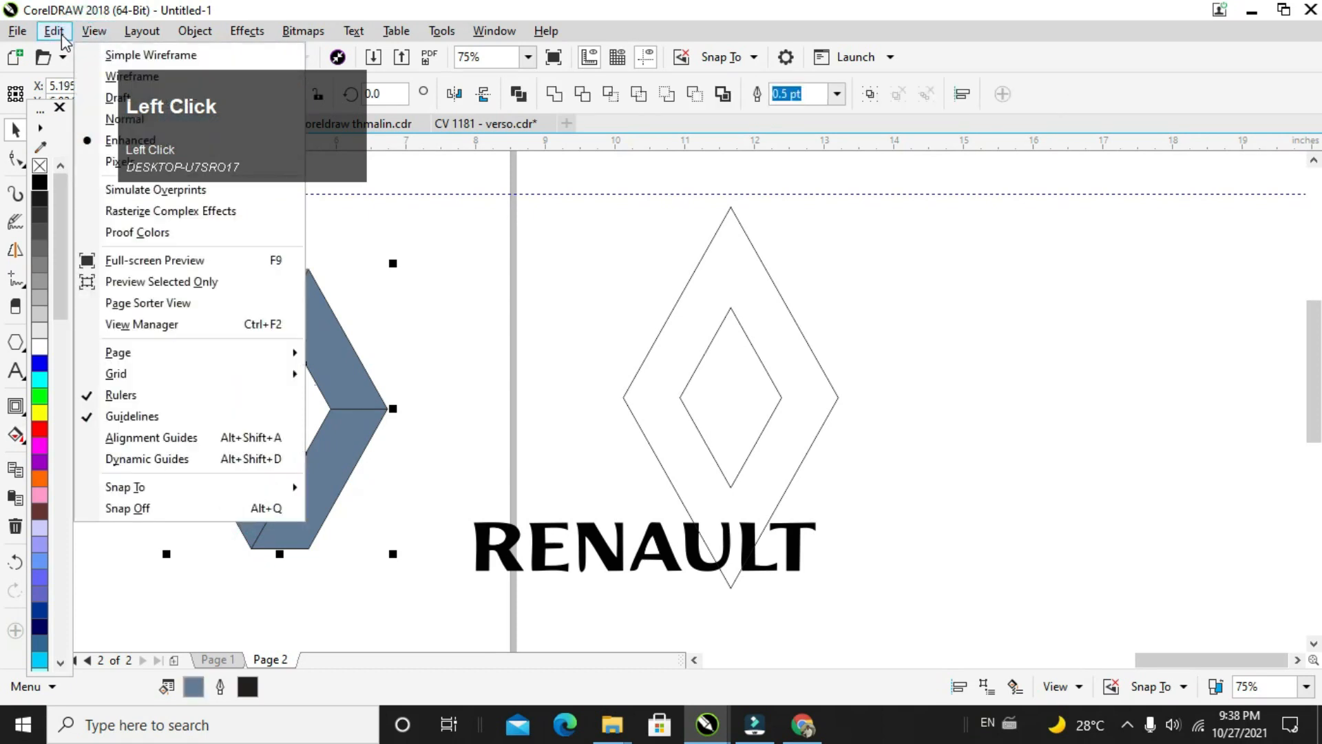
{"action": "mouse_move", "coordinate": [54, 31]}
{"action": "left_click", "coordinate": [122, 304]}
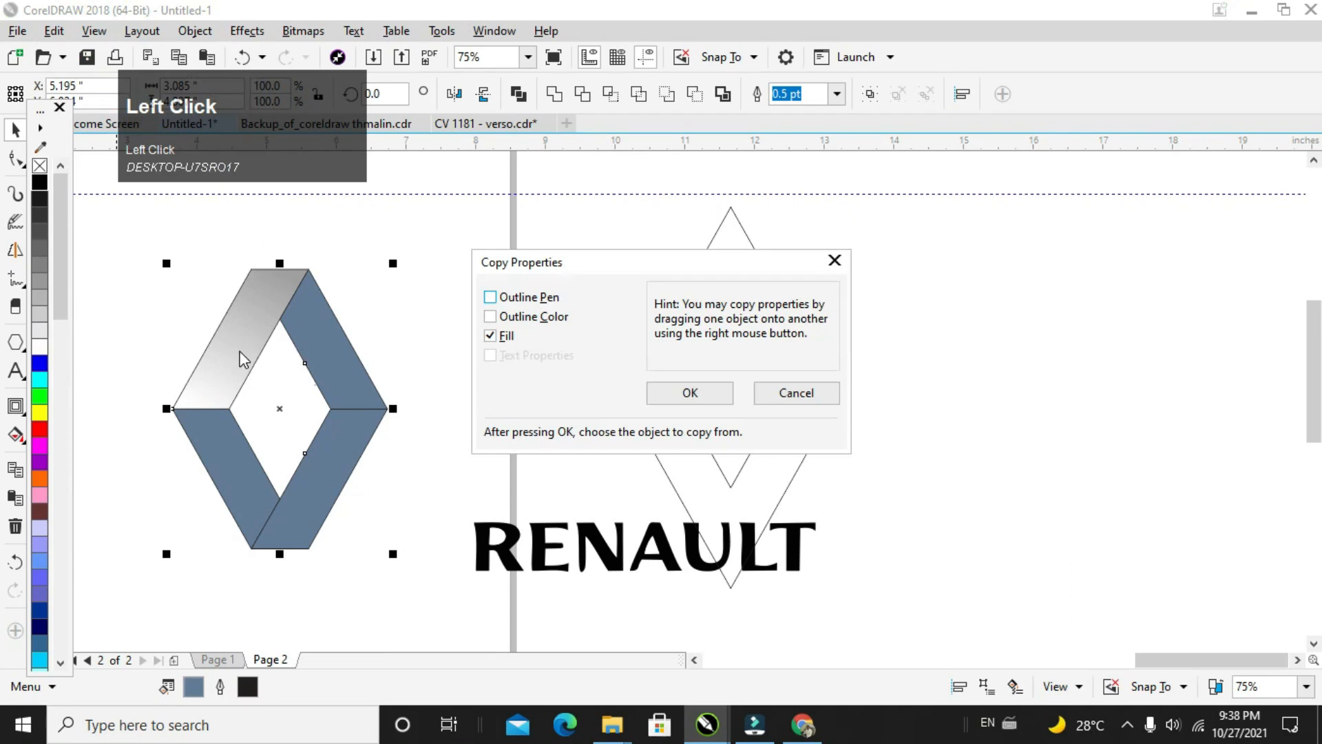
{"action": "left_click", "coordinate": [672, 396]}
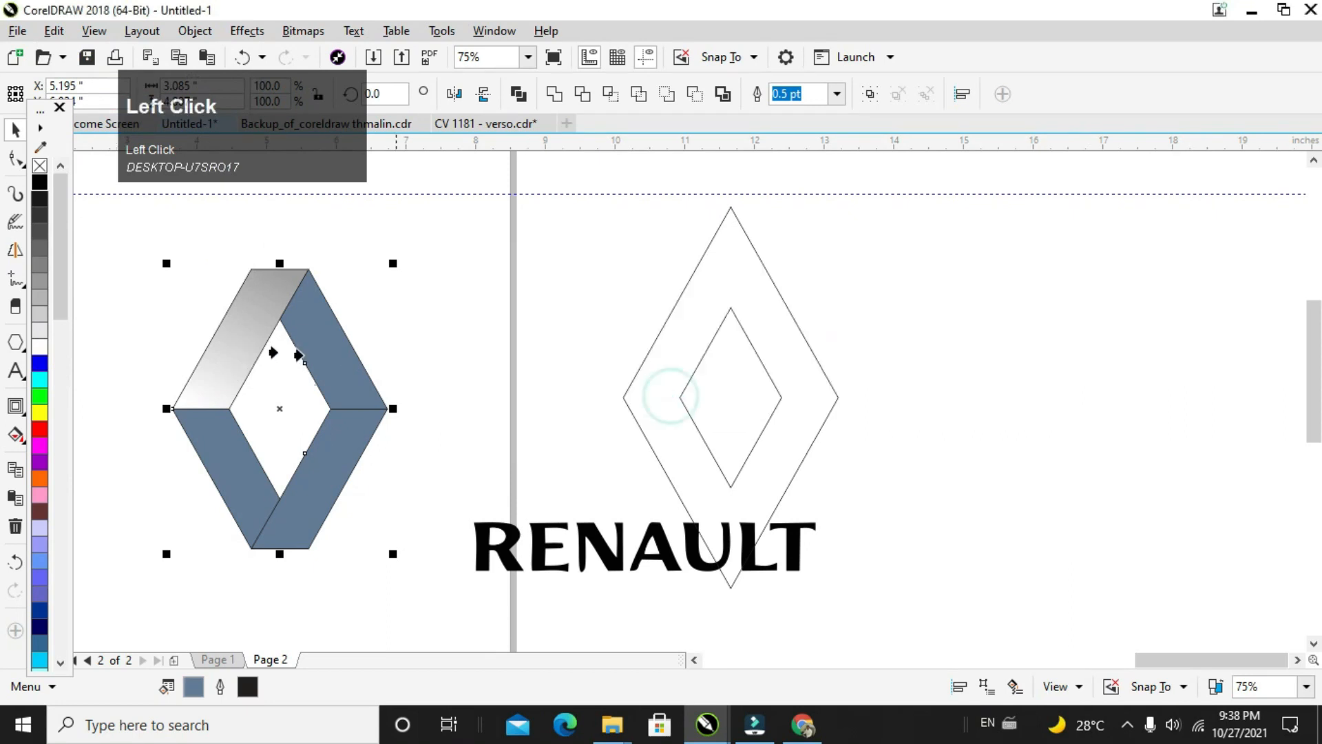
{"action": "left_click", "coordinate": [337, 368]}
{"action": "left_click", "coordinate": [763, 413]}
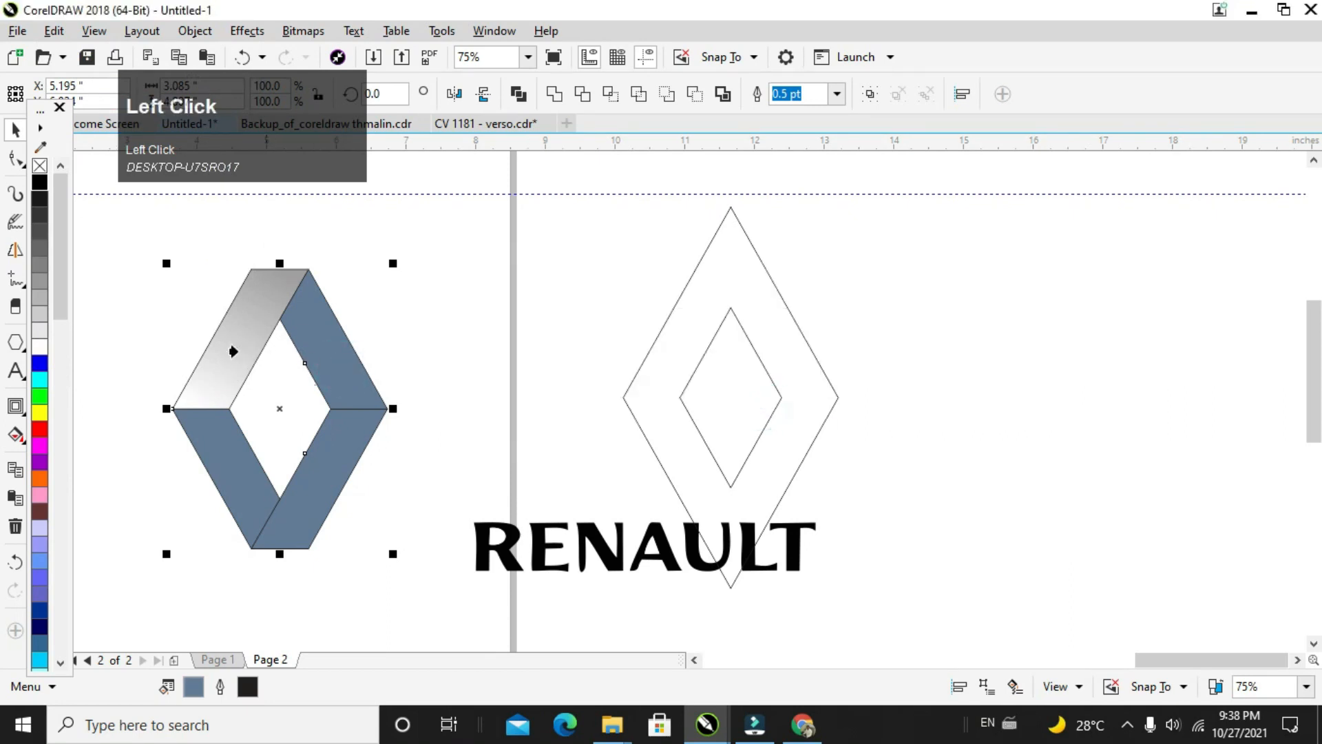
{"action": "left_click", "coordinate": [236, 351]}
{"action": "left_click", "coordinate": [427, 326]}
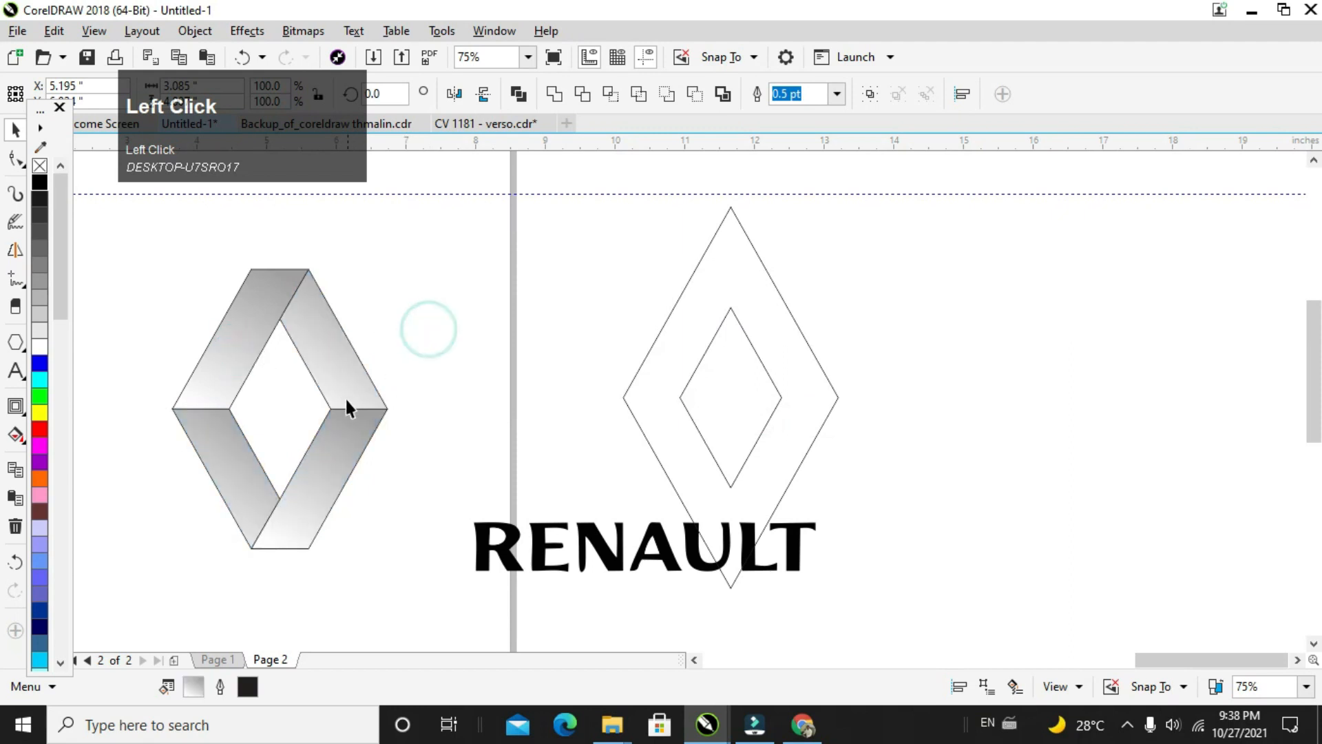
{"action": "left_click", "coordinate": [347, 399]}
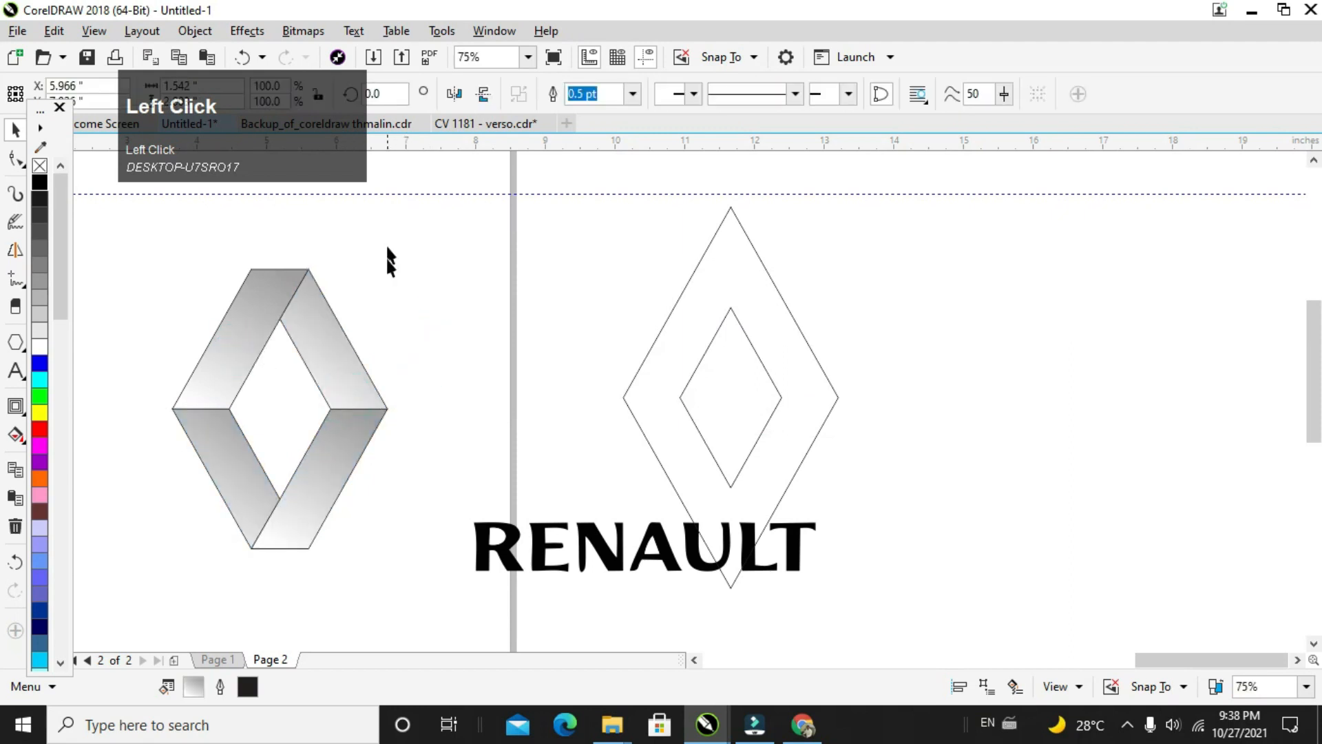
{"action": "left_click_drag", "start_coordinate": [383, 242], "coordinate": [152, 591]}
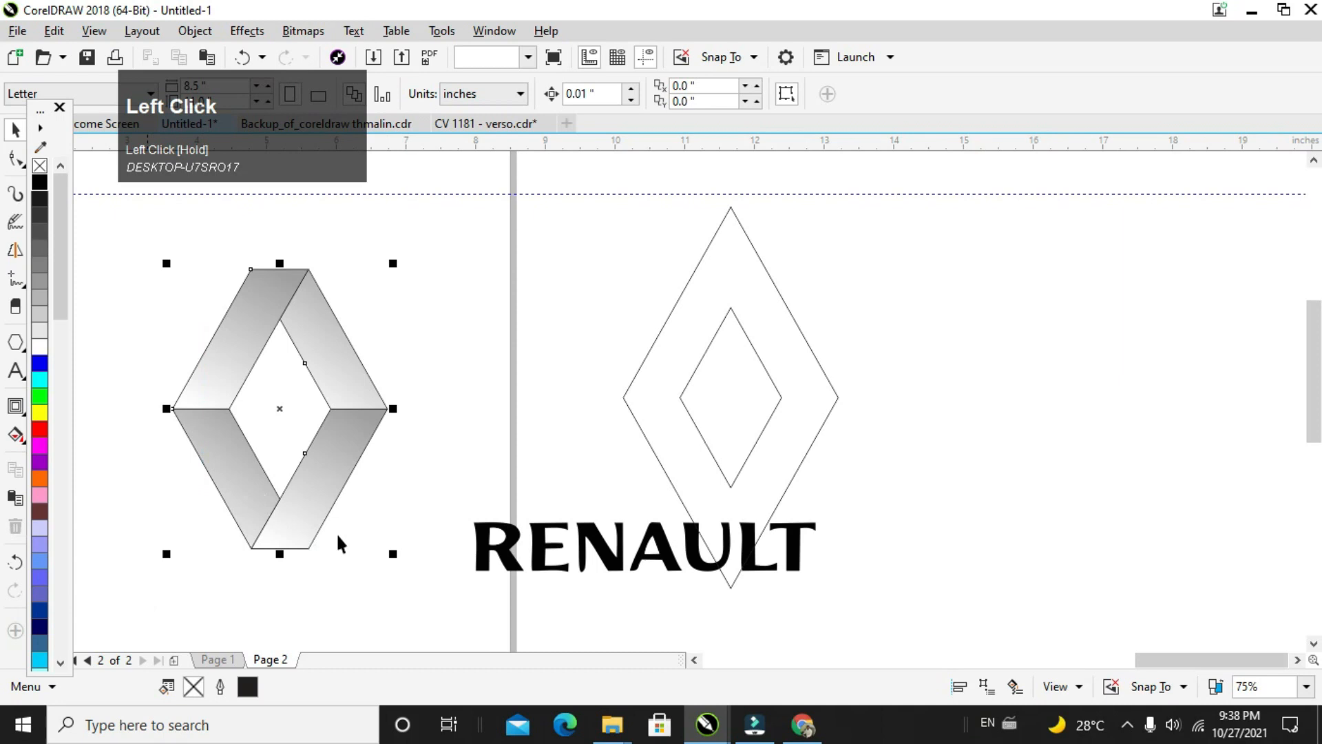
{"action": "left_click", "coordinate": [382, 542]}
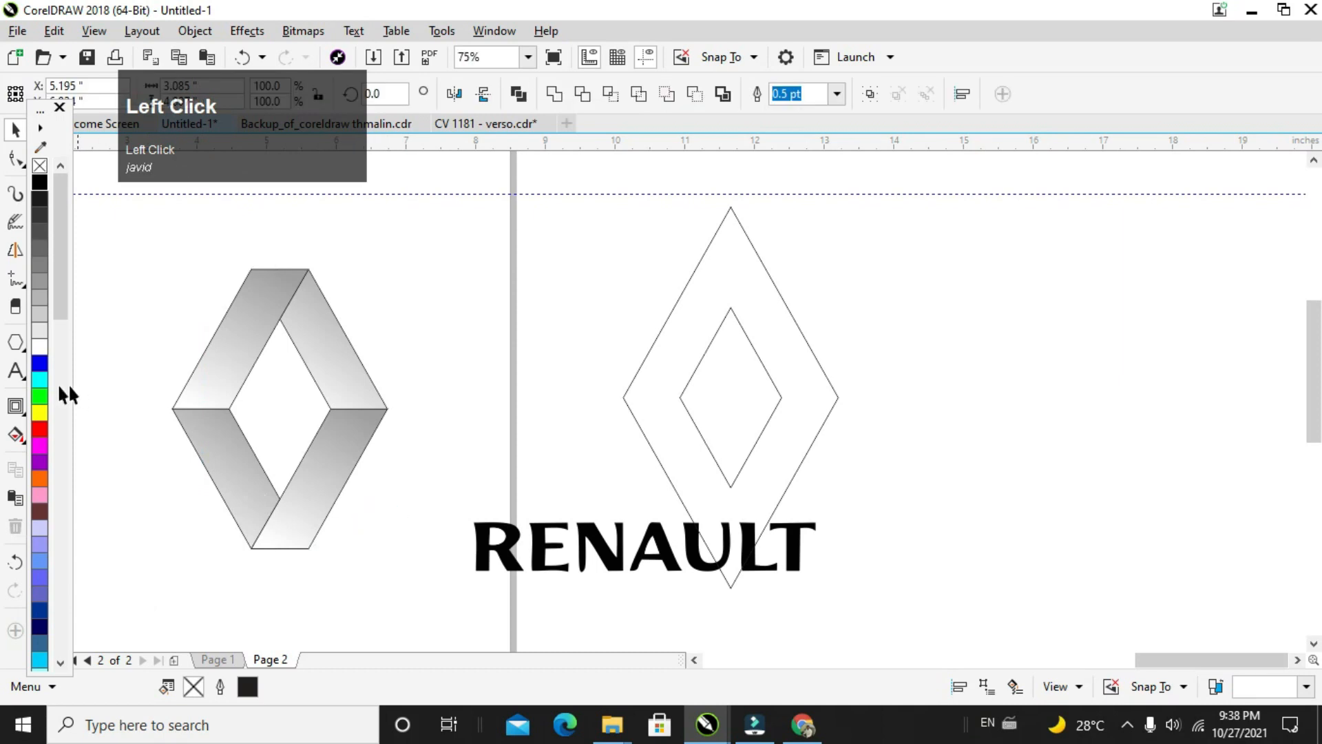
Step: Create a filled diamond in the logo's inner opening with Smart Fill
{"action": "left_click", "coordinate": [17, 436]}
{"action": "left_click", "coordinate": [50, 479]}
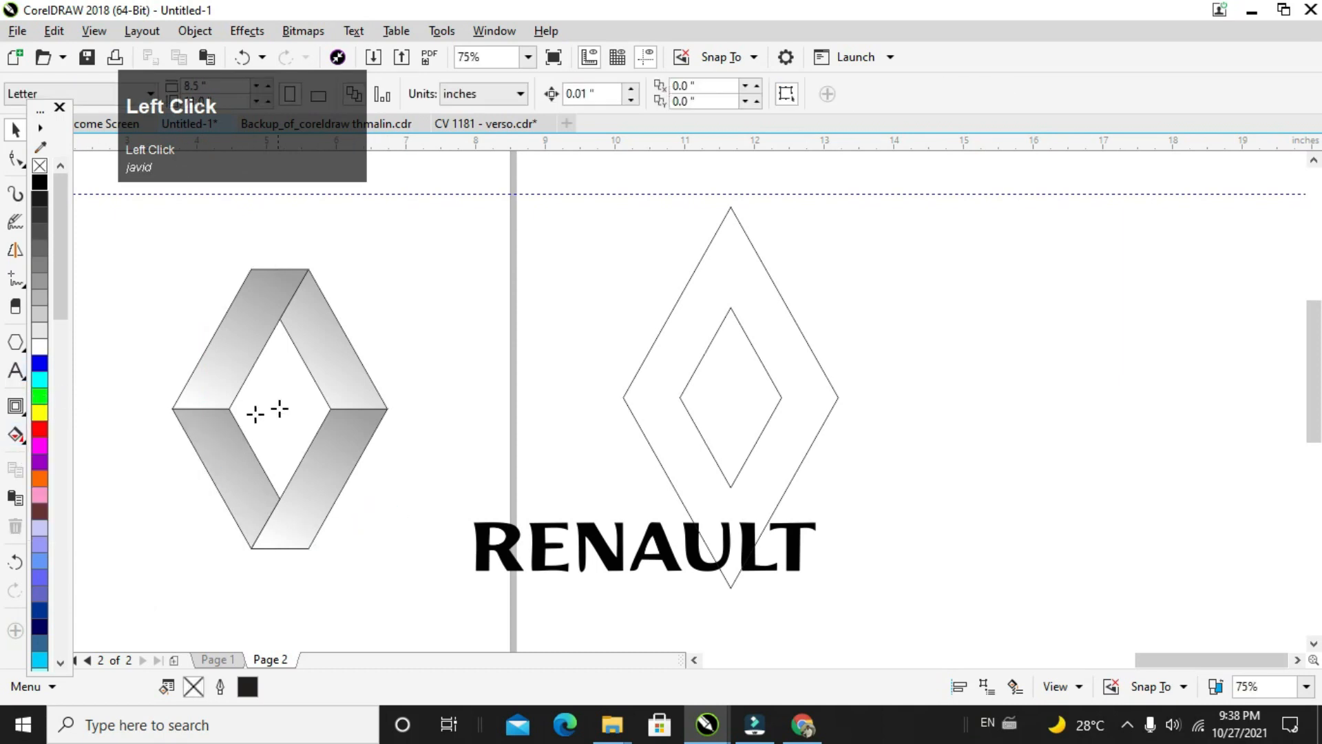
{"action": "left_click", "coordinate": [276, 408]}
{"action": "left_click", "coordinate": [19, 133]}
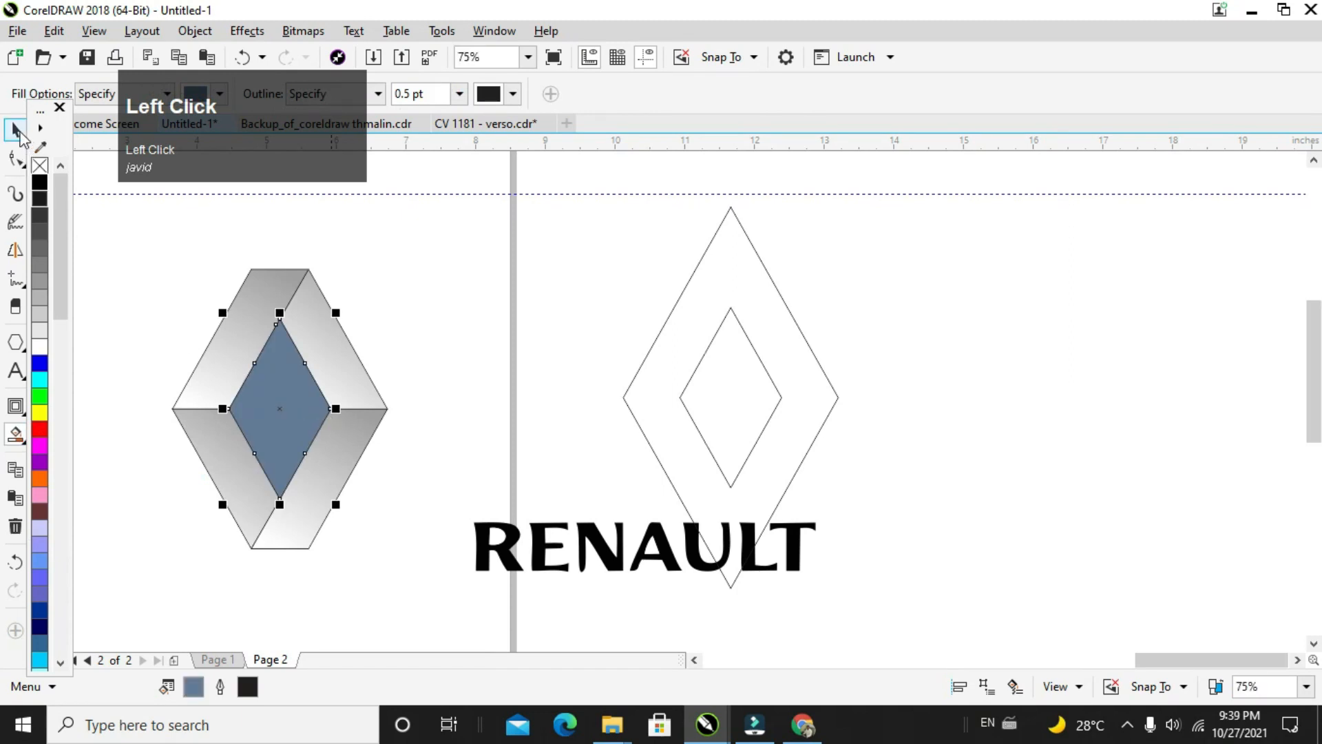
Step: Make a smaller concentric copy of the inner blue diamond, scaled to about 76.7%
{"action": "left_click_drag", "start_coordinate": [337, 313], "coordinate": [326, 334]}
{"action": "right_click", "coordinate": [325, 333], "text": "shift"}
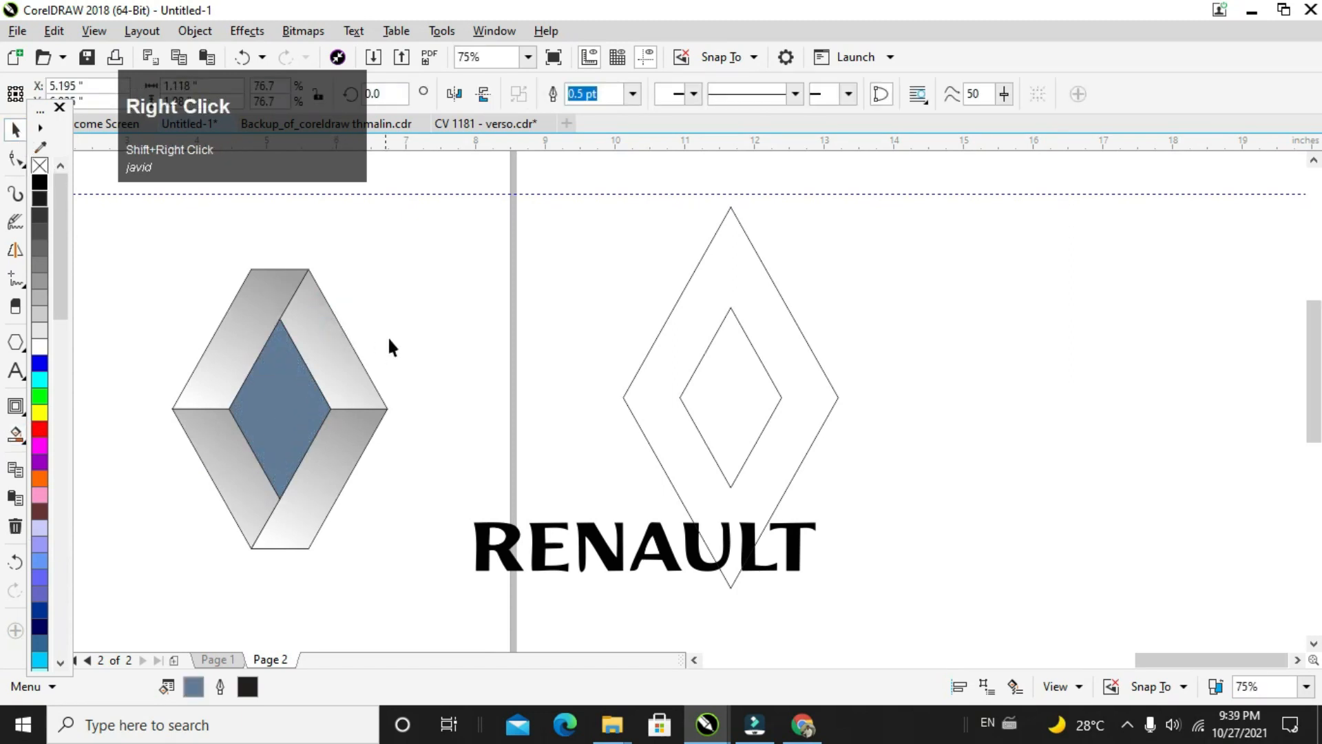
{"action": "left_click", "coordinate": [387, 336]}
Step: Smart Fill the band between the two inner diamonds and move the resulting diamond ring outside the logo's lower-left side
{"action": "left_click", "coordinate": [16, 434]}
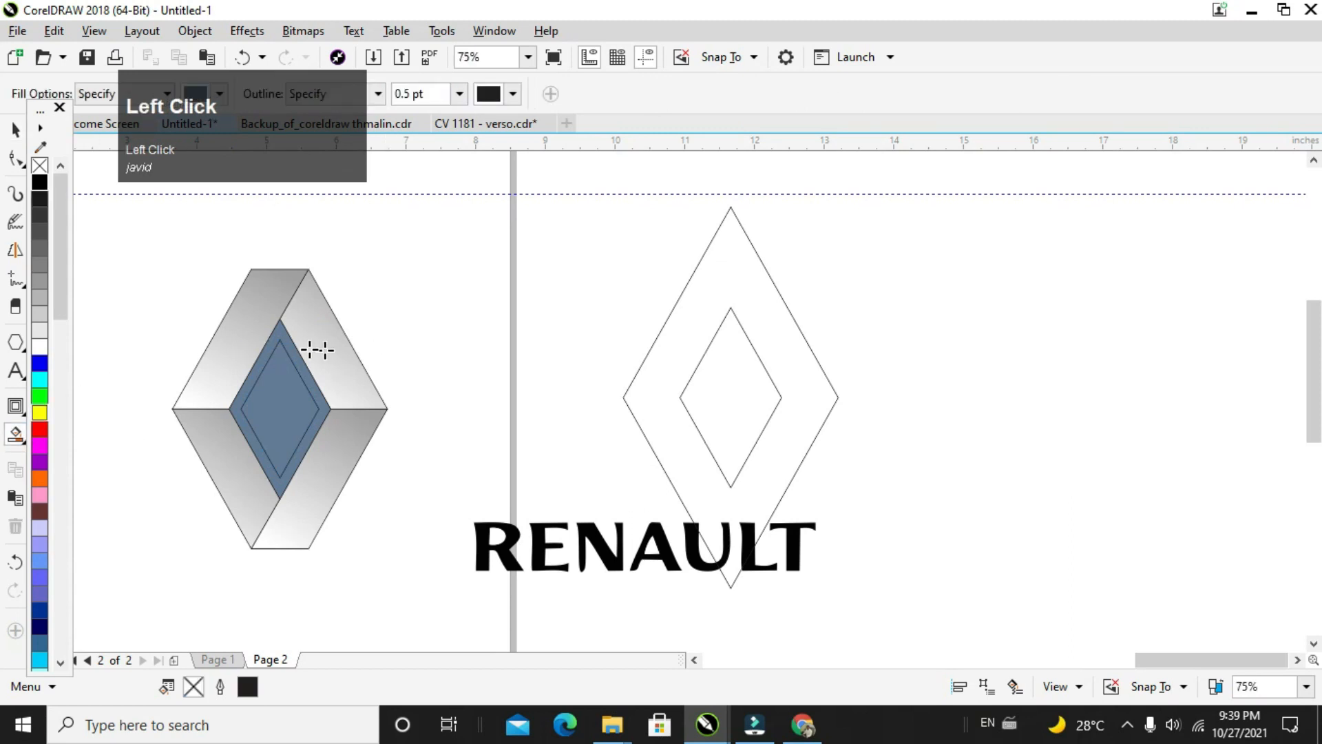
{"action": "left_click", "coordinate": [284, 342]}
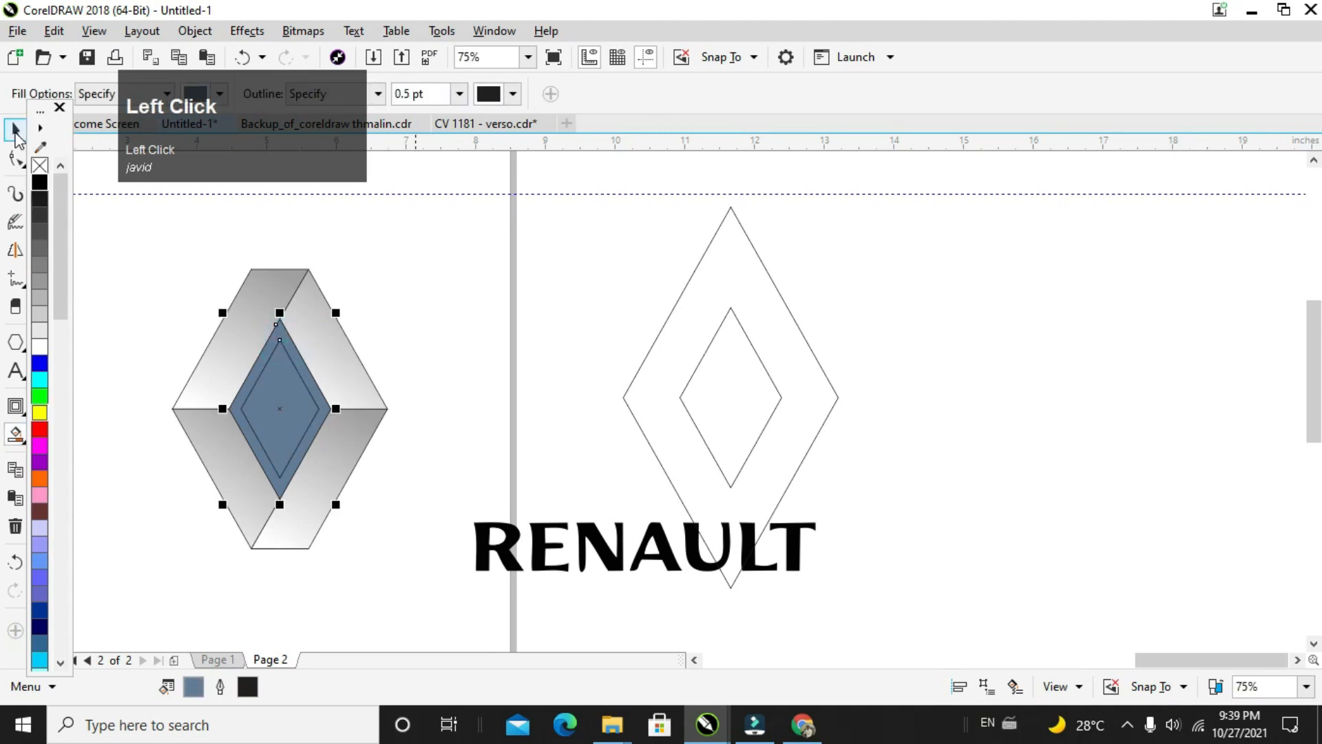
{"action": "left_click", "coordinate": [17, 132]}
{"action": "left_click_drag", "start_coordinate": [286, 345], "coordinate": [157, 460]}
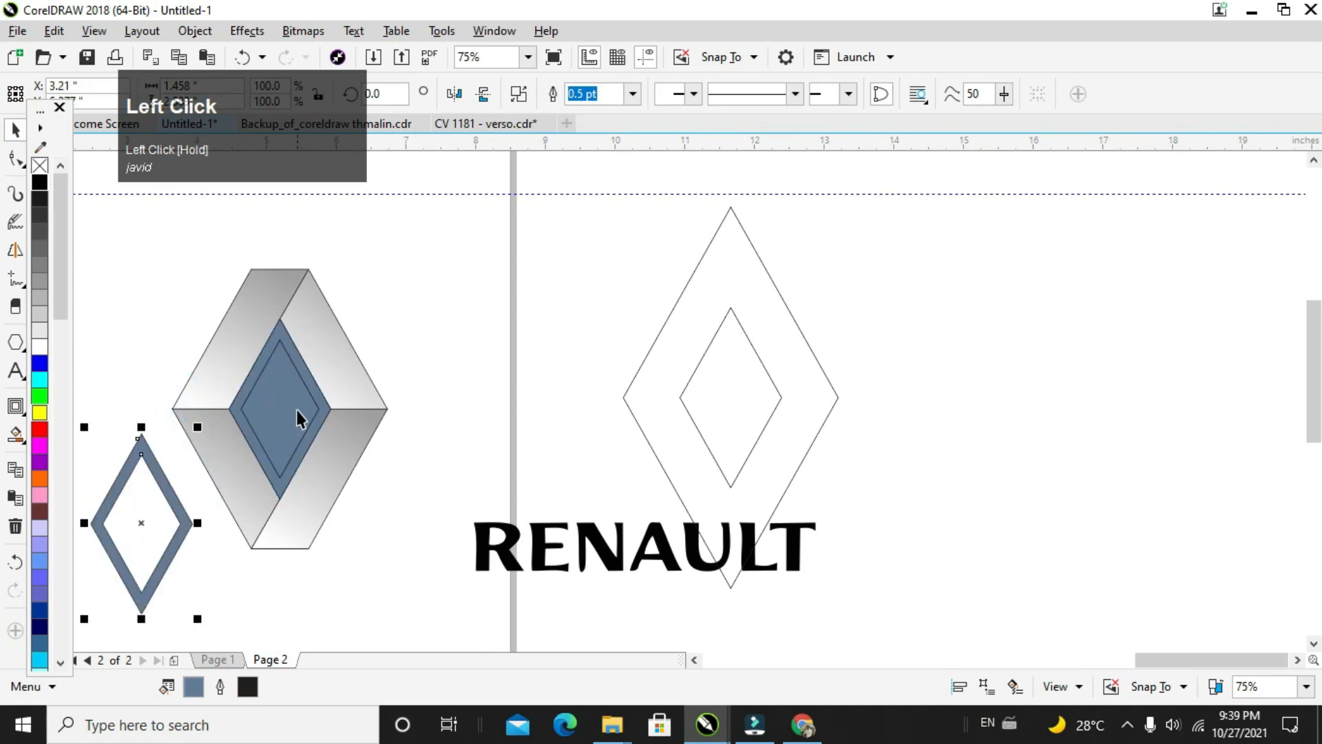
Step: Delete the two blue diamonds from the logo's inner opening
{"action": "left_click", "coordinate": [297, 411]}
{"action": "key", "text": "Delete"}
{"action": "left_click", "coordinate": [288, 414]}
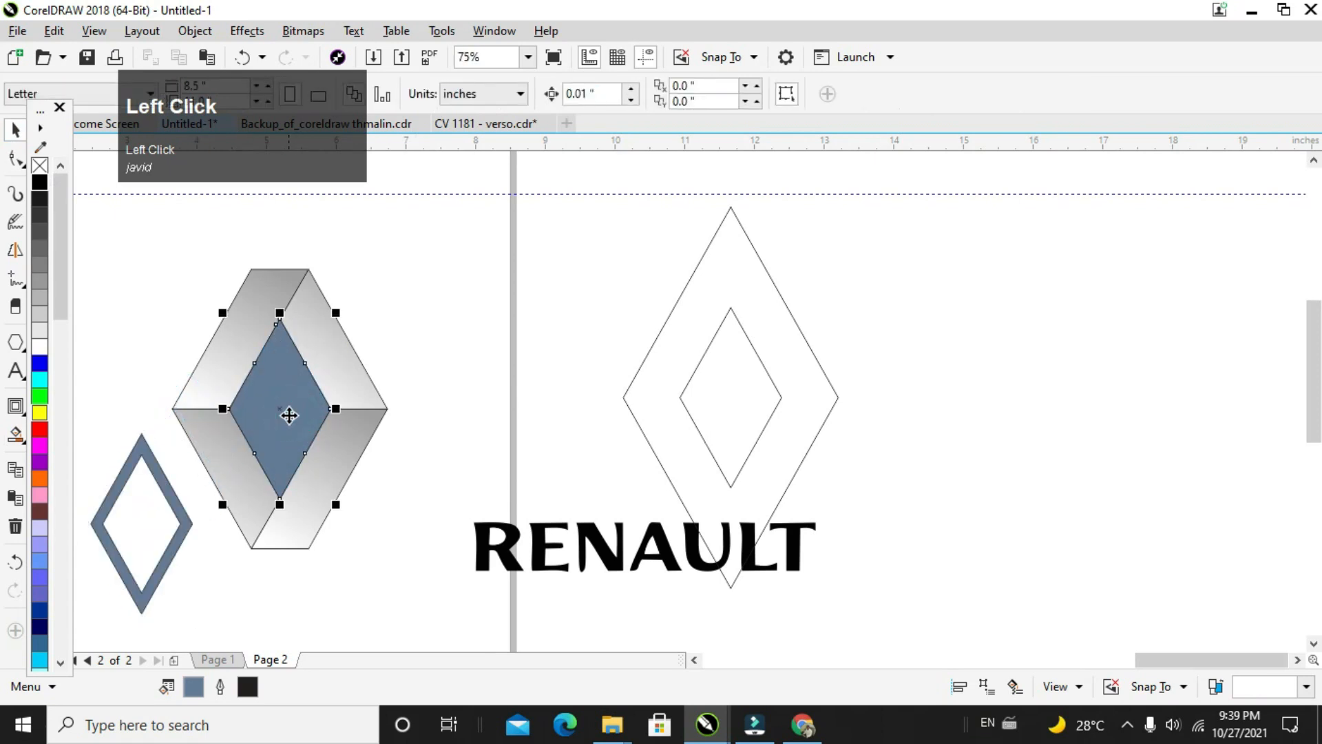
{"action": "left_click", "coordinate": [259, 449]}
{"action": "key", "text": "Delete"}
Step: Fill the diamond ring with light grey #E6E6E6 and apply a horizontal linear fountain fill across its full width, fading to white
{"action": "left_click", "coordinate": [170, 494]}
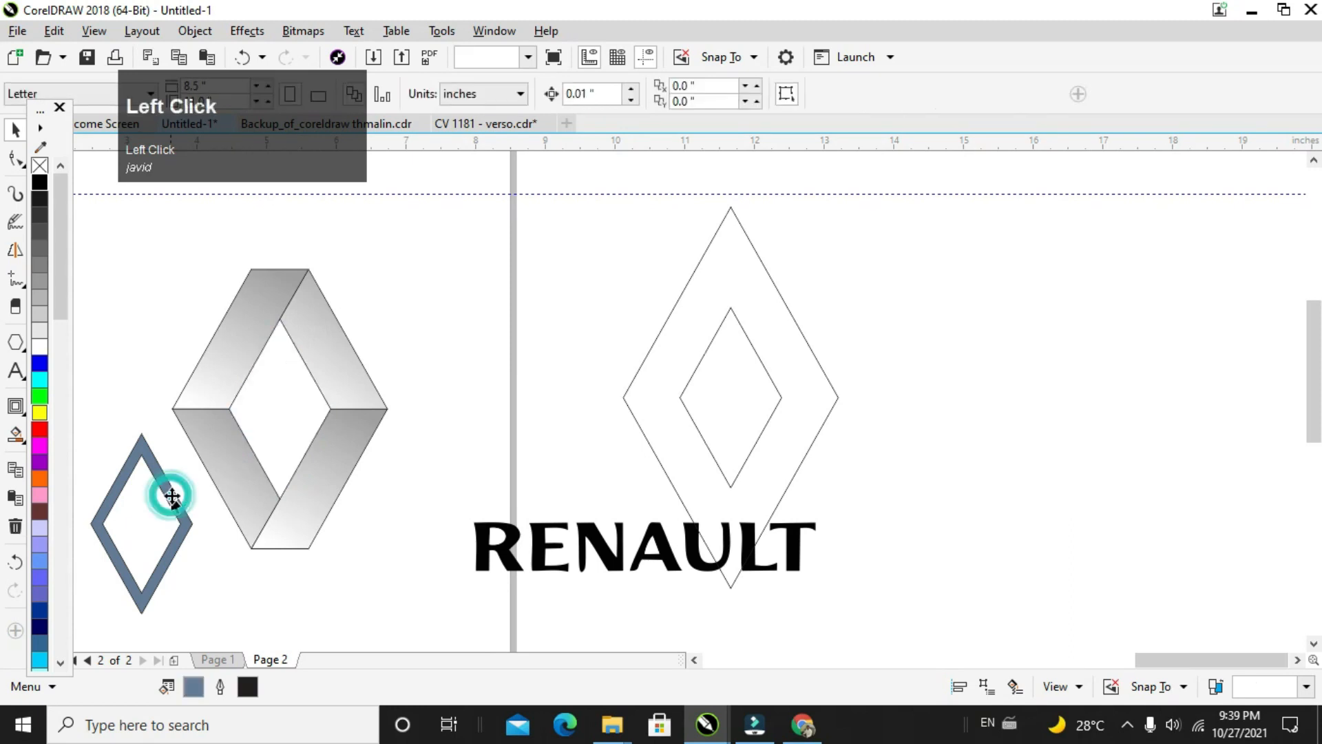
{"action": "left_click", "coordinate": [43, 312]}
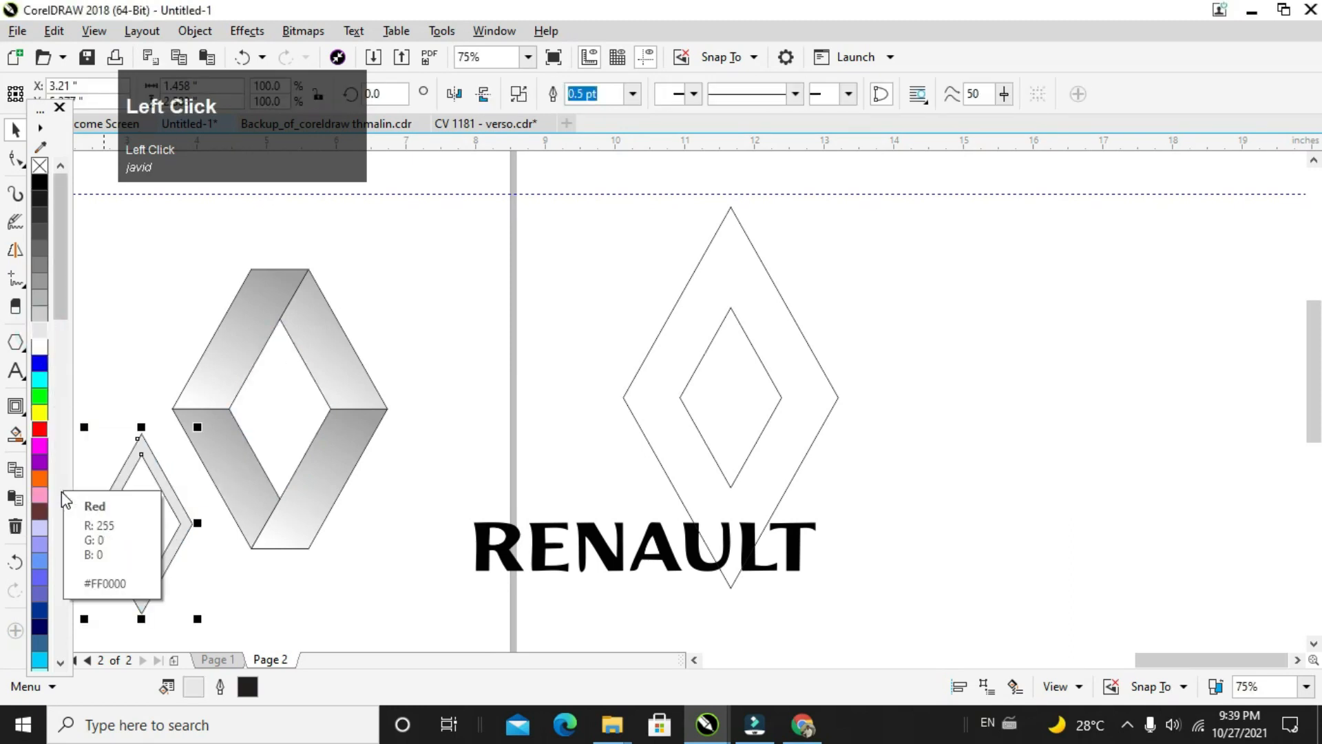
{"action": "key", "text": "g"}
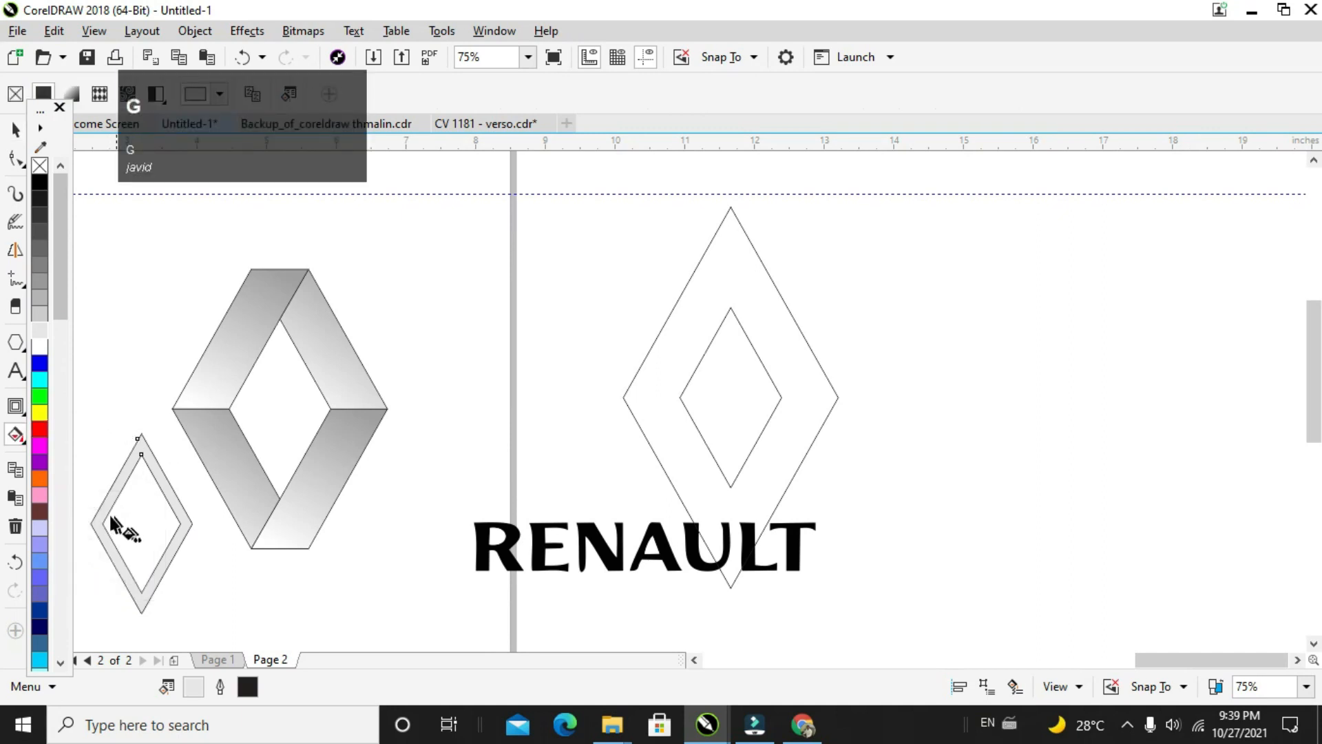
{"action": "left_click_drag", "start_coordinate": [95, 517], "coordinate": [191, 519]}
Step: Set the ring gradient's end color to grey #999393 and its start color to dark grey #525252
{"action": "left_click", "coordinate": [131, 549]}
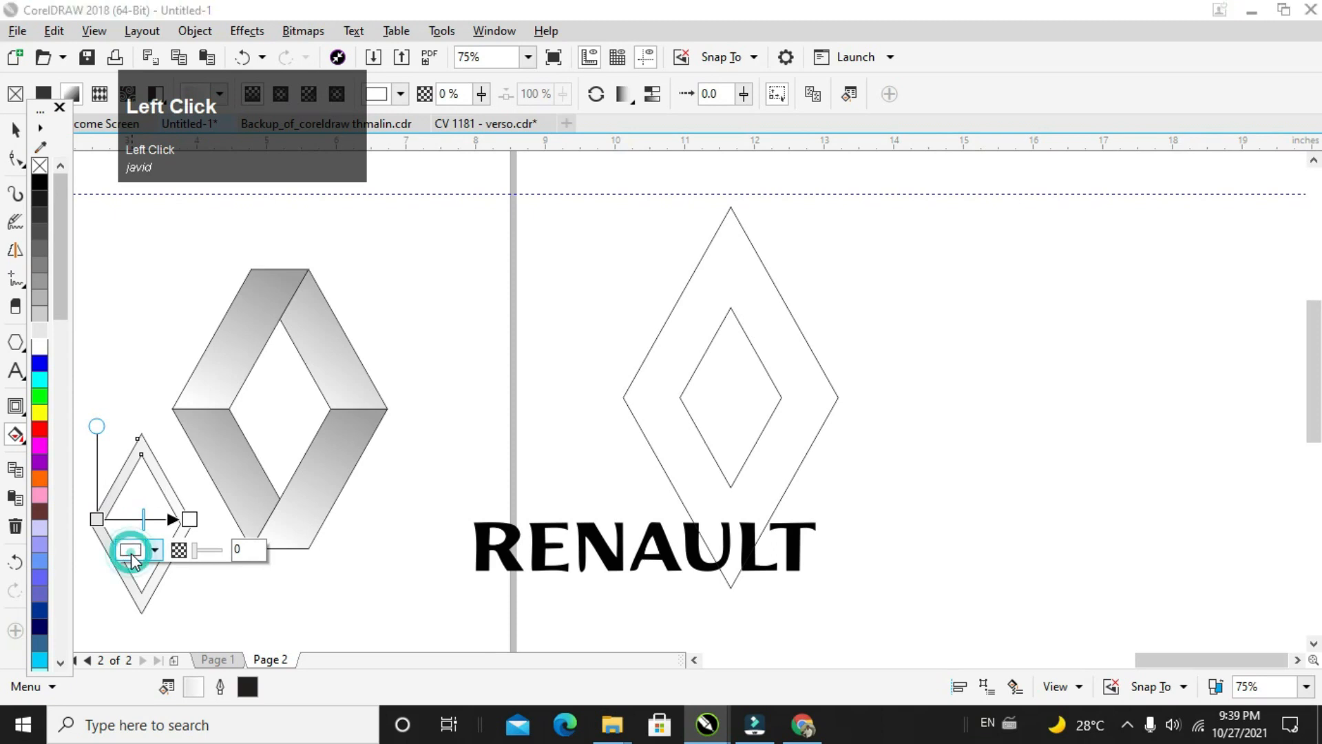
{"action": "left_click_drag", "start_coordinate": [140, 440], "coordinate": [135, 430]}
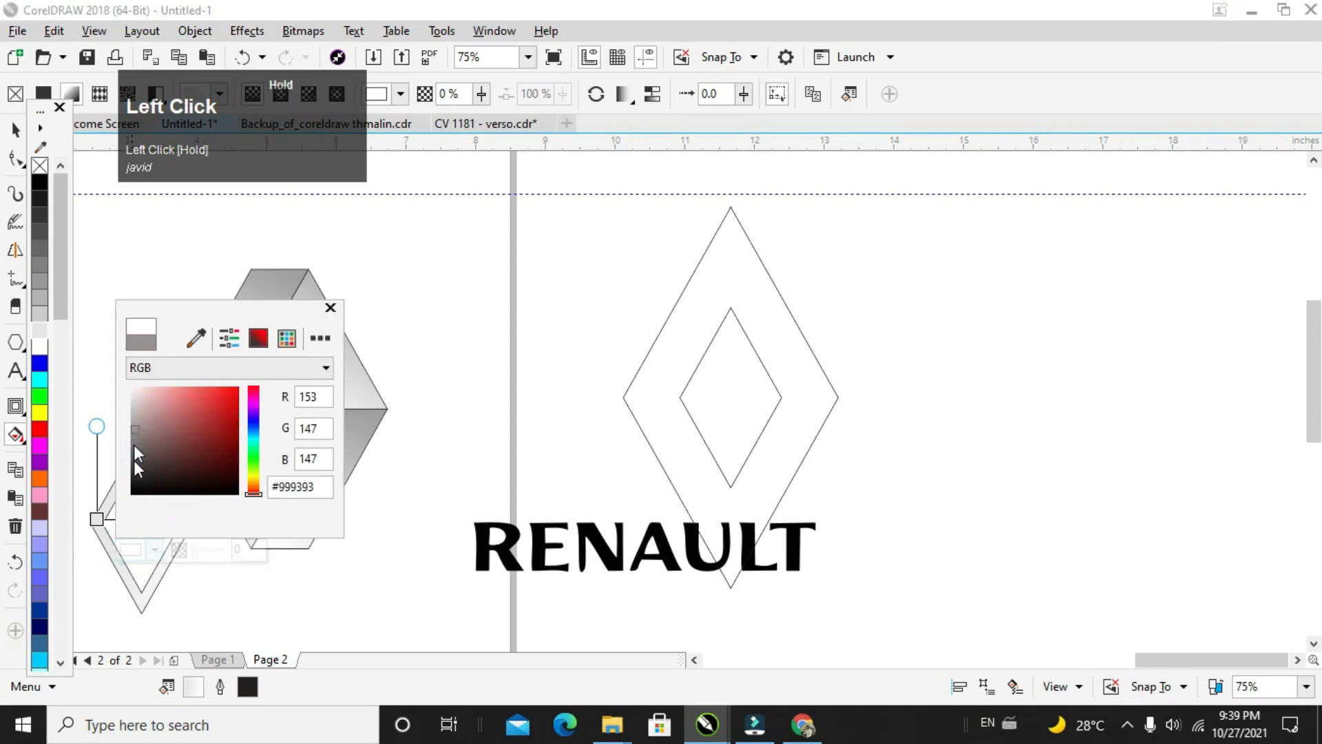
{"action": "left_click", "coordinate": [97, 521]}
{"action": "left_click", "coordinate": [96, 520]}
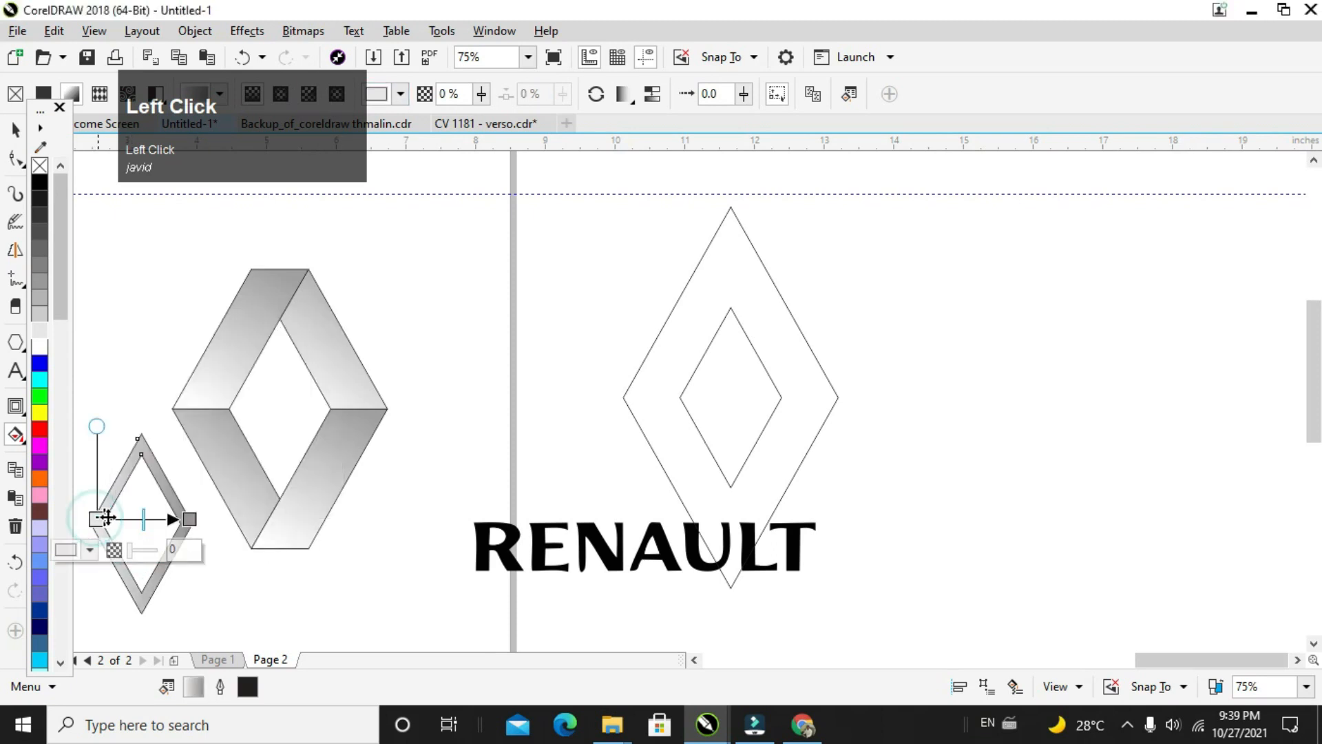
{"action": "left_click", "coordinate": [67, 550]}
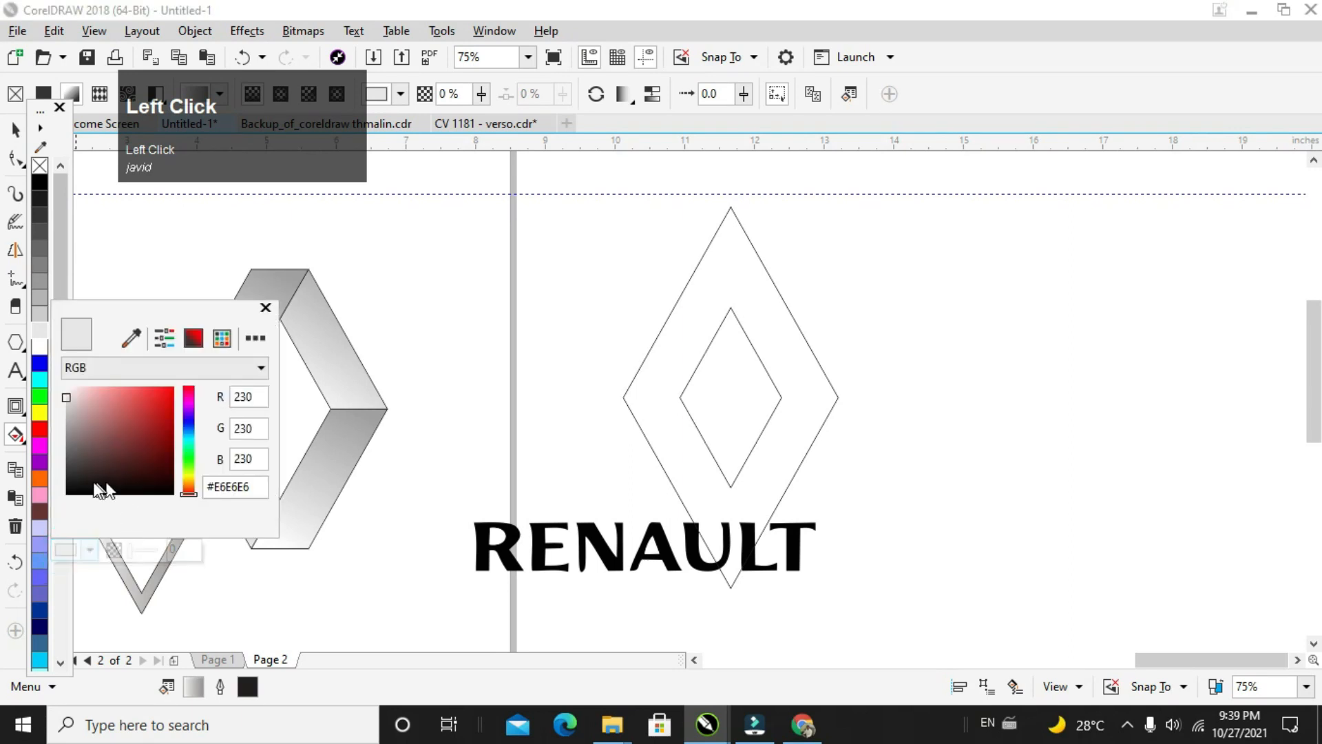
{"action": "left_click", "coordinate": [63, 460]}
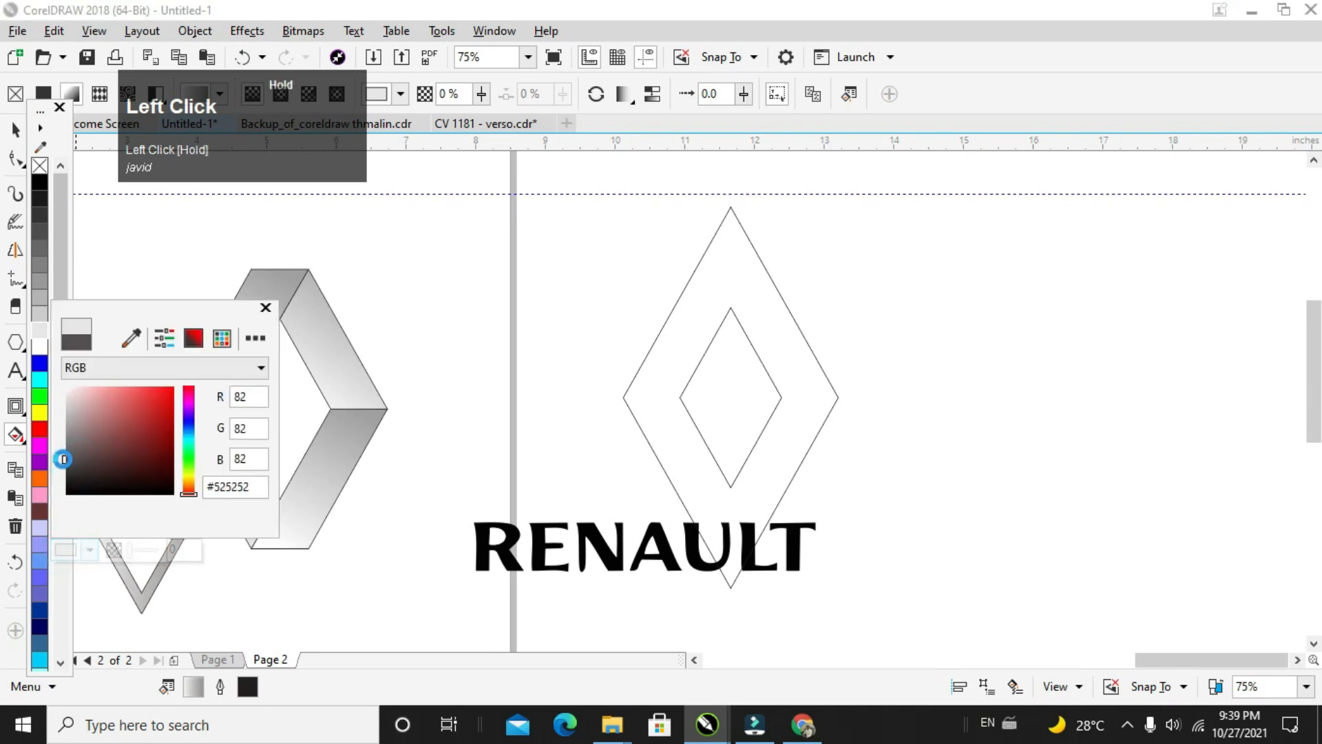
{"action": "left_click", "coordinate": [190, 579]}
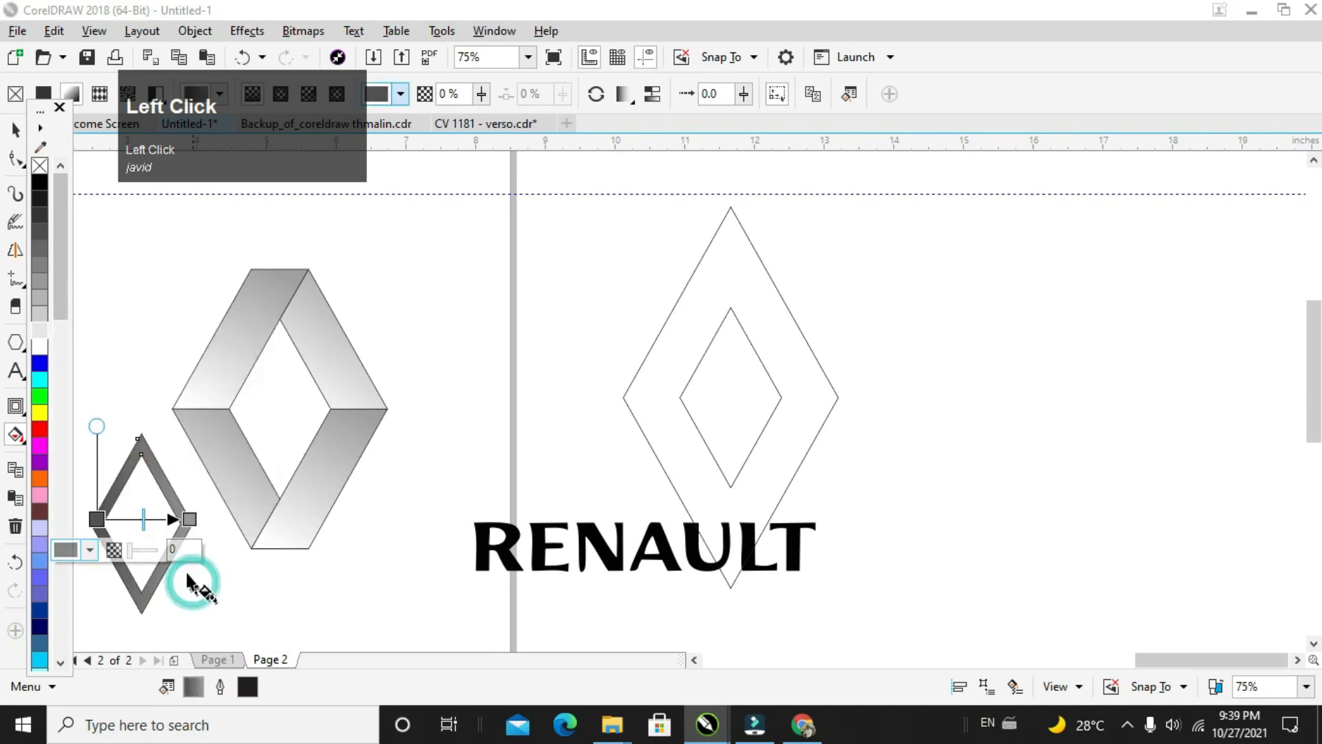
Step: Add an intermediate color node at 36% along the ring's gradient and make it white, #FFFFFF
{"action": "double_click", "coordinate": [130, 519]}
{"action": "left_click", "coordinate": [83, 561]}
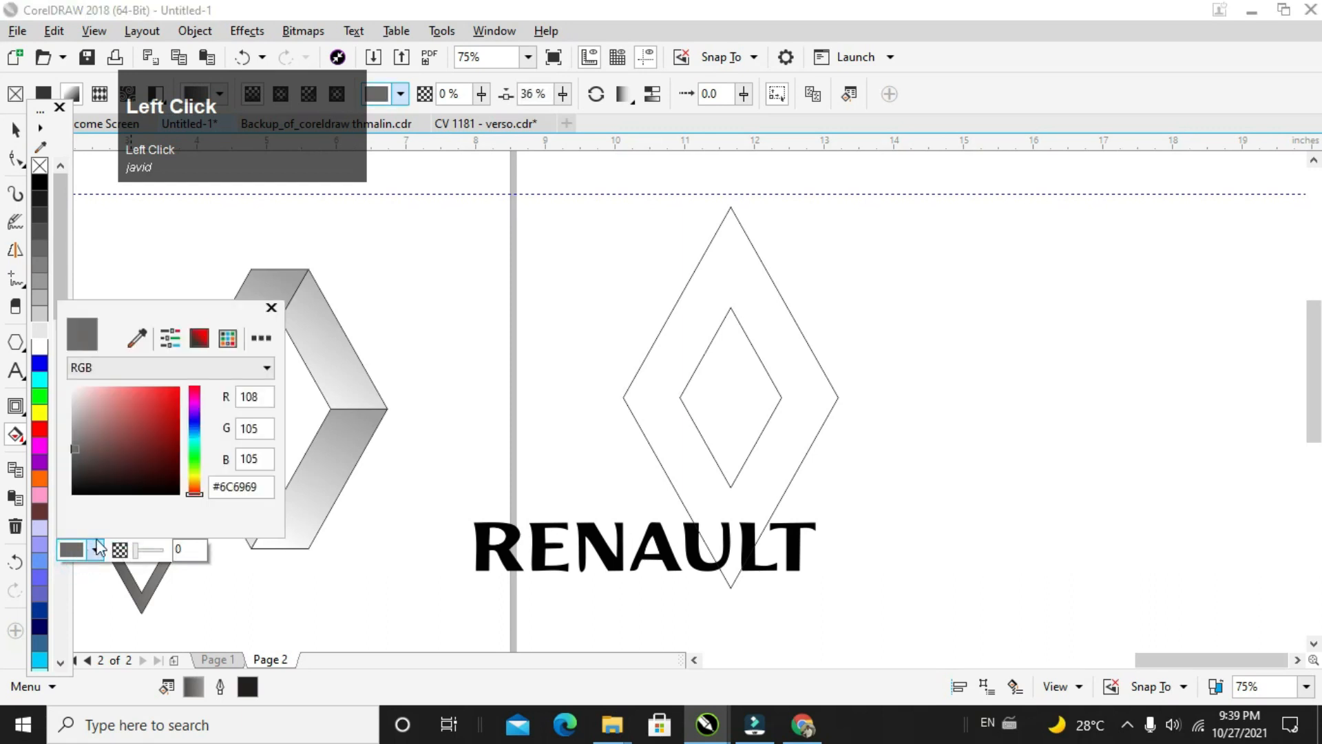
{"action": "left_click", "coordinate": [75, 387]}
{"action": "mouse_move", "coordinate": [76, 387]}
{"action": "left_mouse_down"}
{"action": "mouse_move", "coordinate": [169, 464]}
{"action": "mouse_move", "coordinate": [64, 384]}
{"action": "left_mouse_up"}
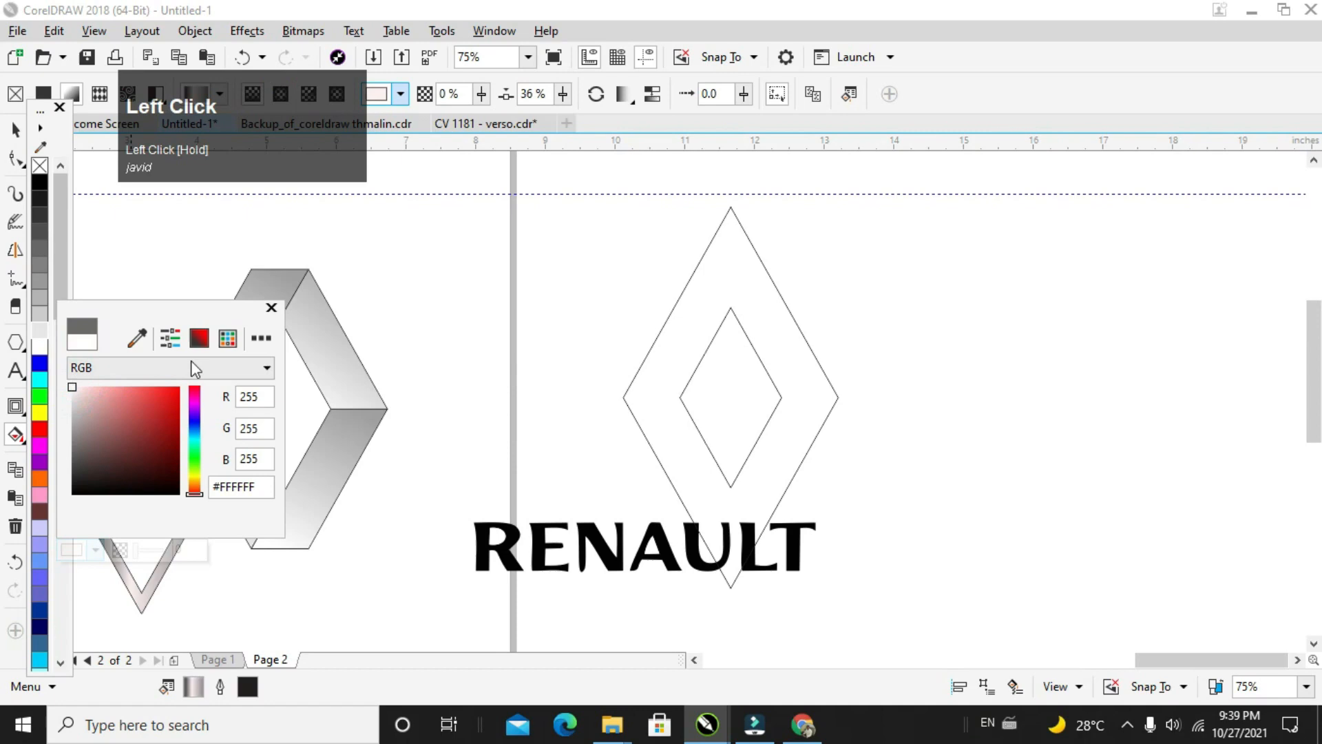
{"action": "left_click", "coordinate": [284, 585]}
Step: Select the diamond ring and set its outline width to None
{"action": "left_click", "coordinate": [15, 131]}
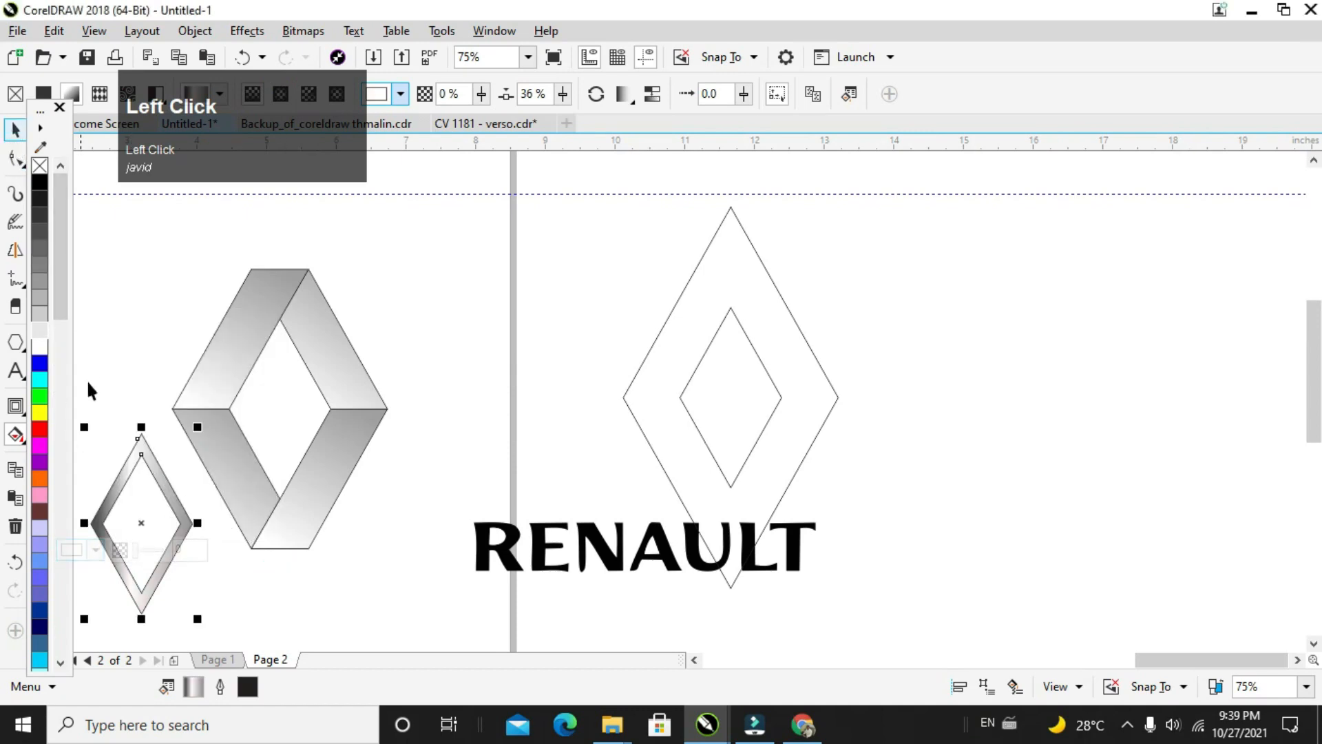
{"action": "left_click", "coordinate": [136, 438]}
{"action": "left_click_drag", "start_coordinate": [83, 383], "coordinate": [208, 634]}
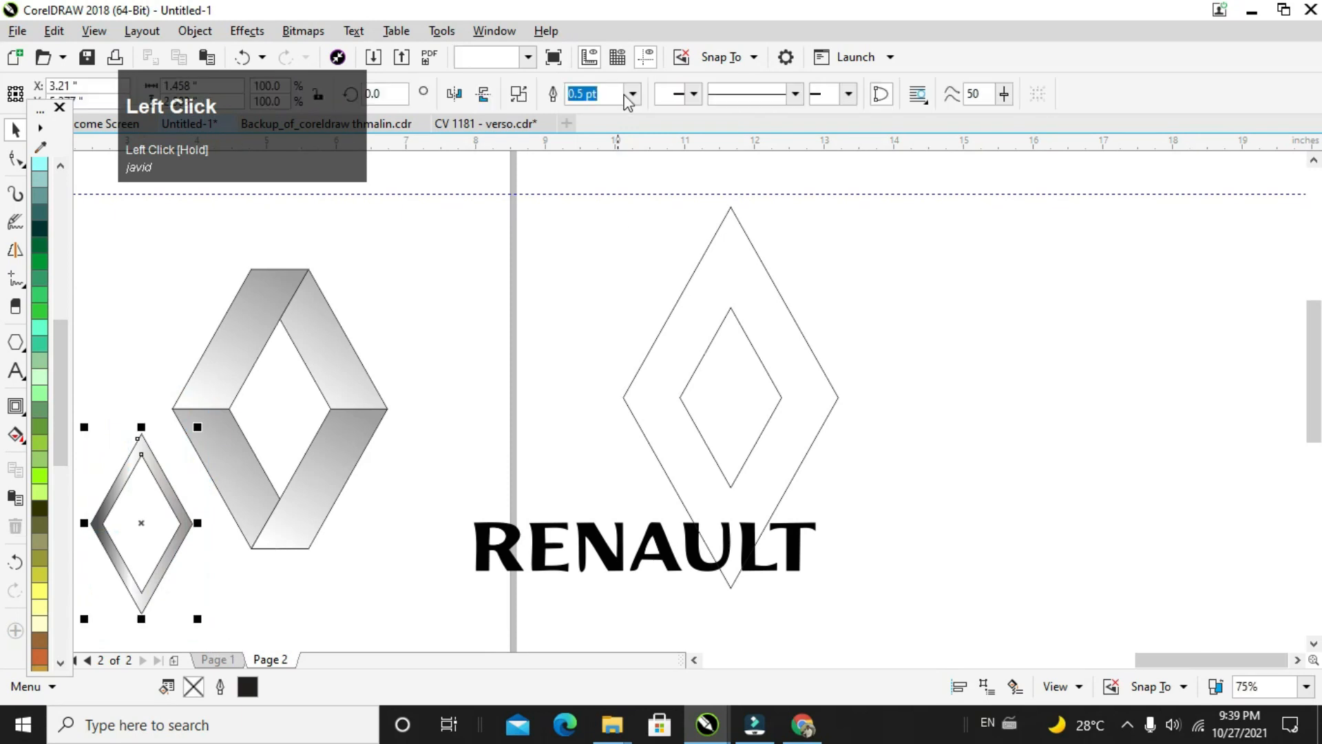
{"action": "left_click", "coordinate": [634, 93]}
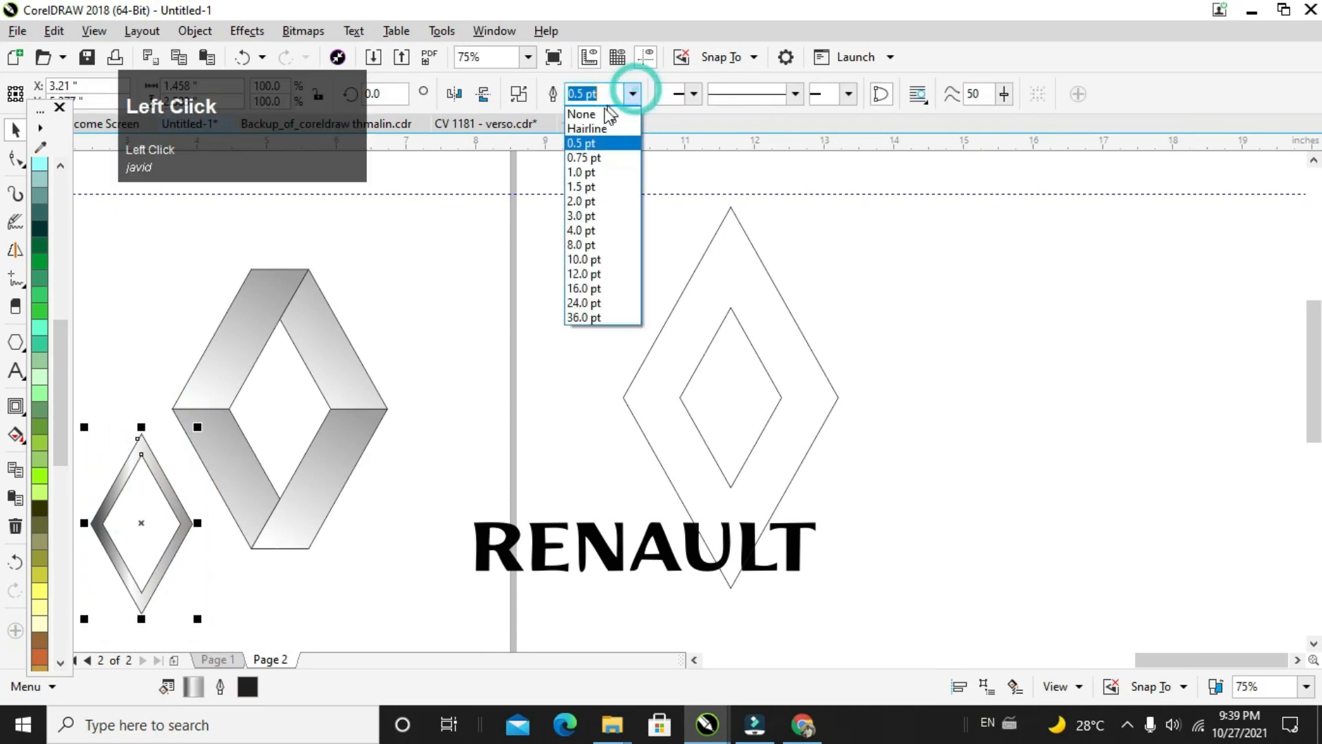
{"action": "left_click", "coordinate": [597, 113]}
Step: Move the gradient ring into the logo's inner opening and nudge it slightly to align with the sections
{"action": "left_click_drag", "start_coordinate": [96, 366], "coordinate": [225, 636]}
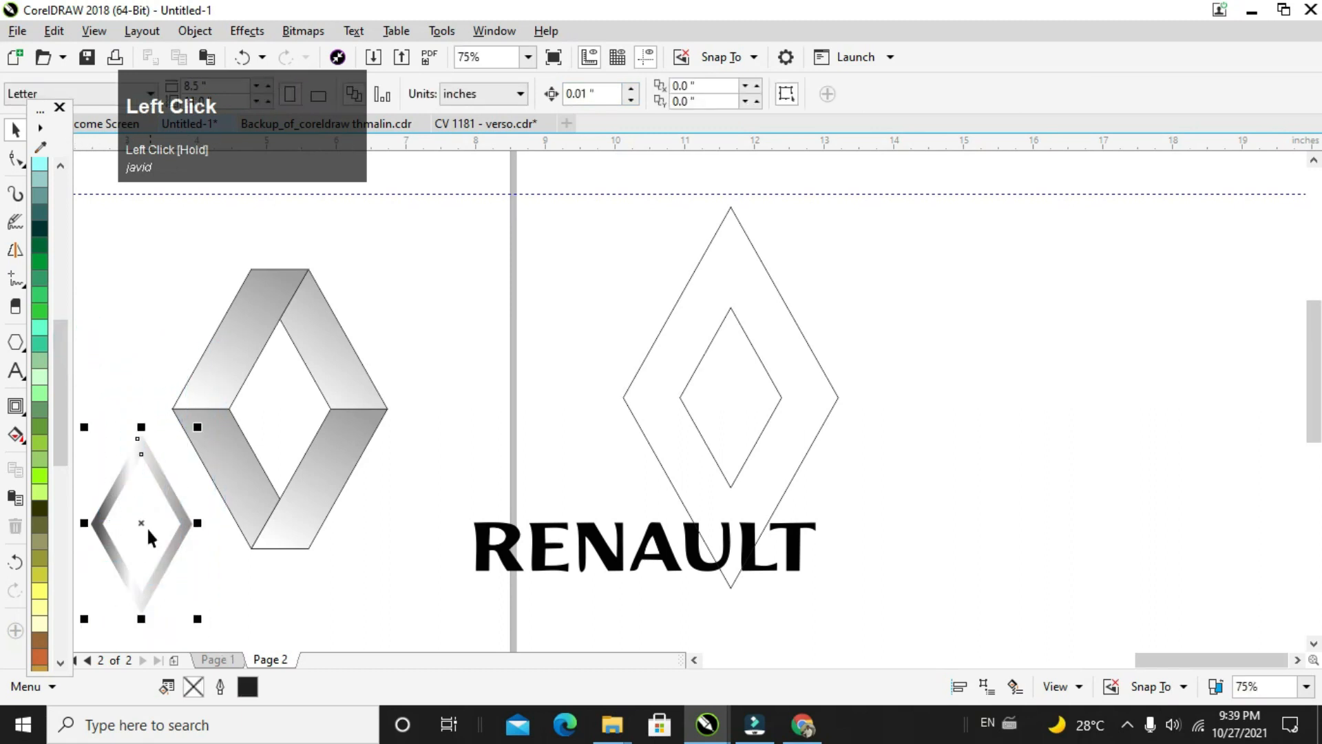
{"action": "left_click_drag", "start_coordinate": [143, 528], "coordinate": [281, 410]}
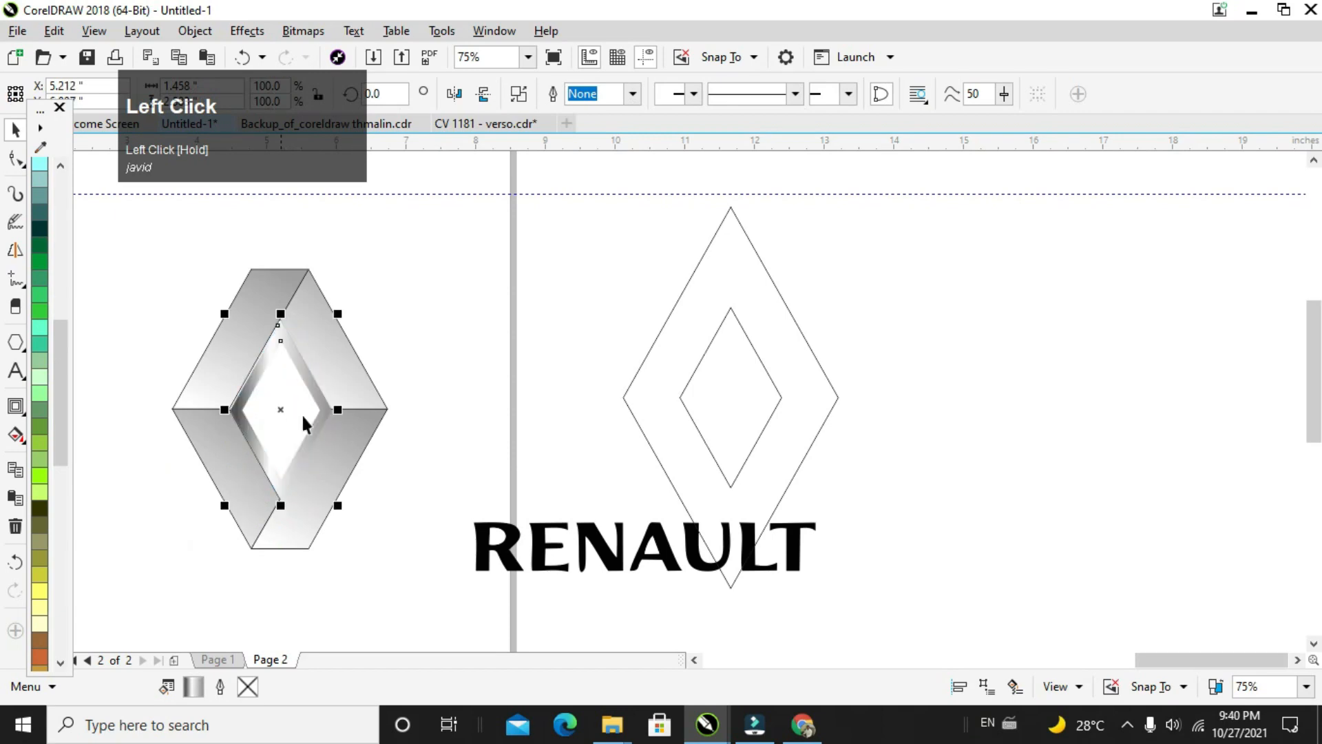
{"action": "key", "text": "Left"}
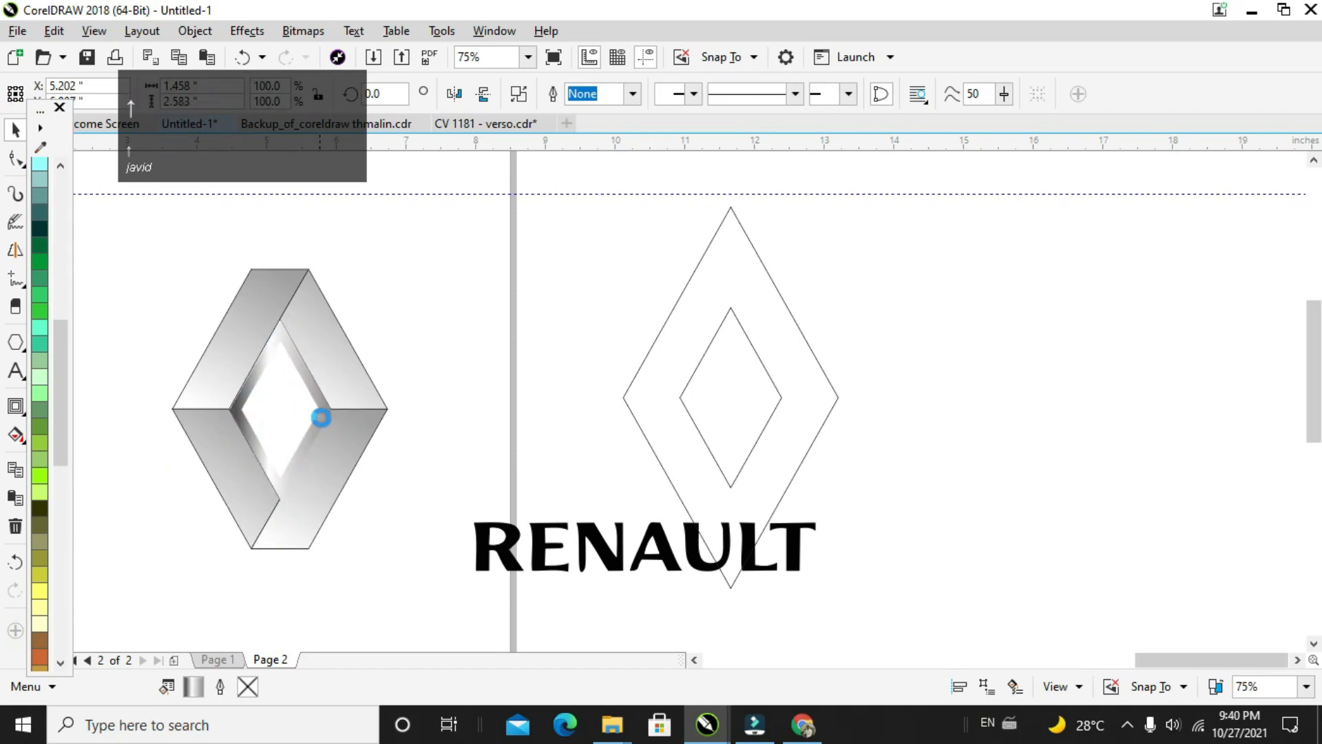
{"action": "left_click", "coordinate": [489, 402]}
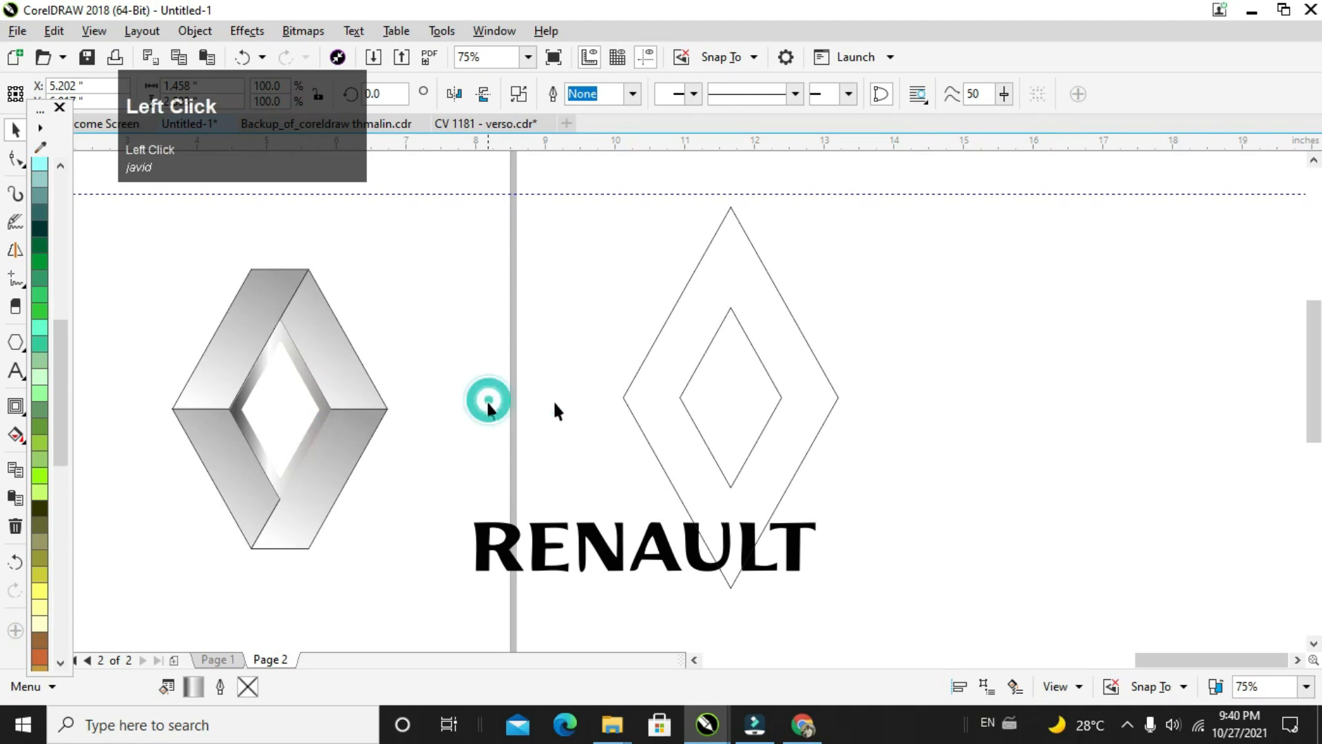
Step: Reposition the contoured diamond pair beside the logo and break its contour group apart into separate diamonds
{"action": "left_click", "coordinate": [642, 368]}
{"action": "left_click_drag", "start_coordinate": [693, 356], "coordinate": [693, 353]}
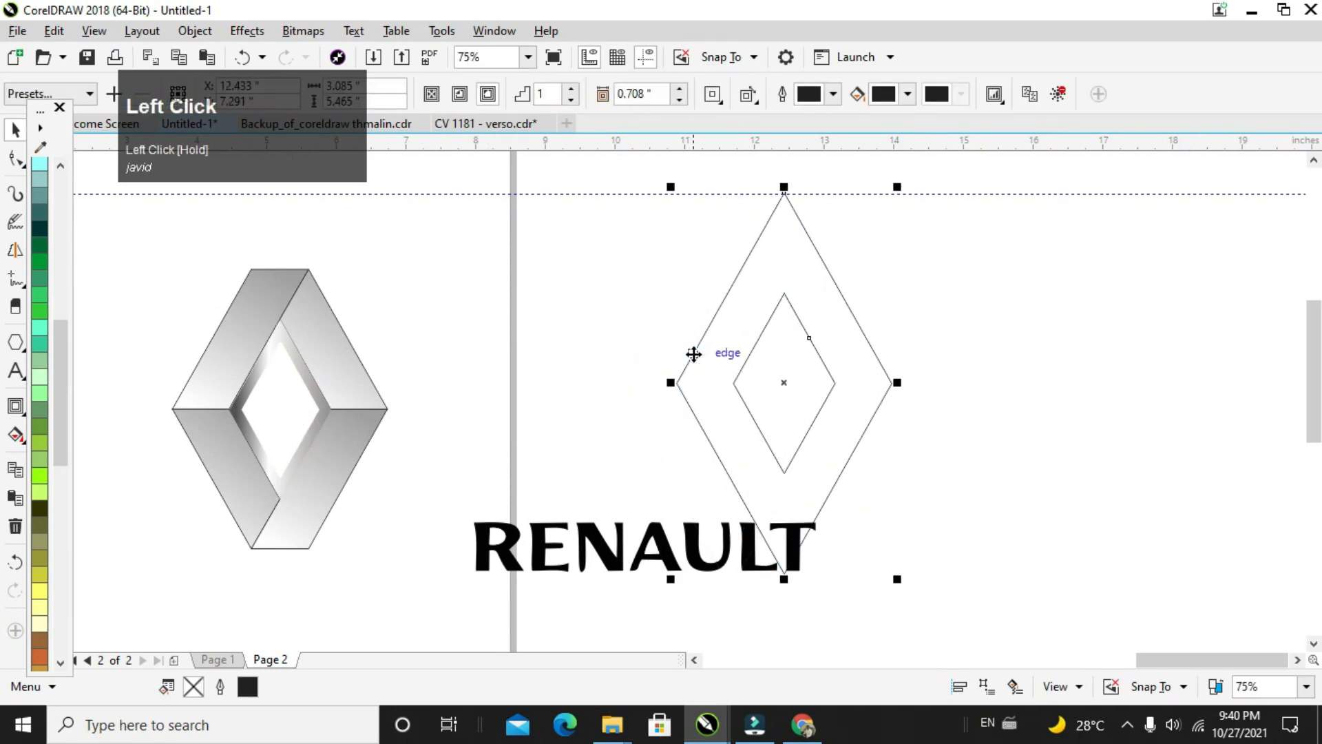
{"action": "key", "text": "ctrl"}
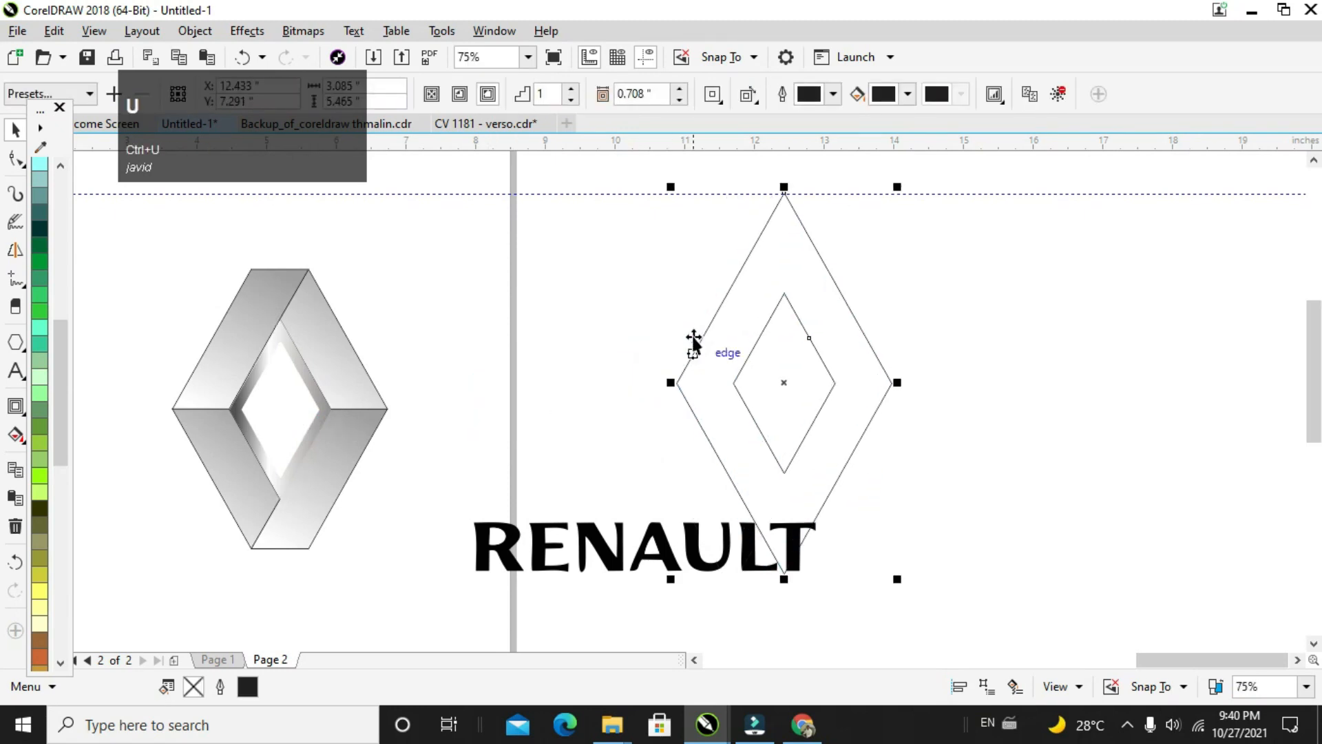
{"action": "left_click", "coordinate": [947, 329]}
{"action": "left_click_drag", "start_coordinate": [729, 292], "coordinate": [708, 314]}
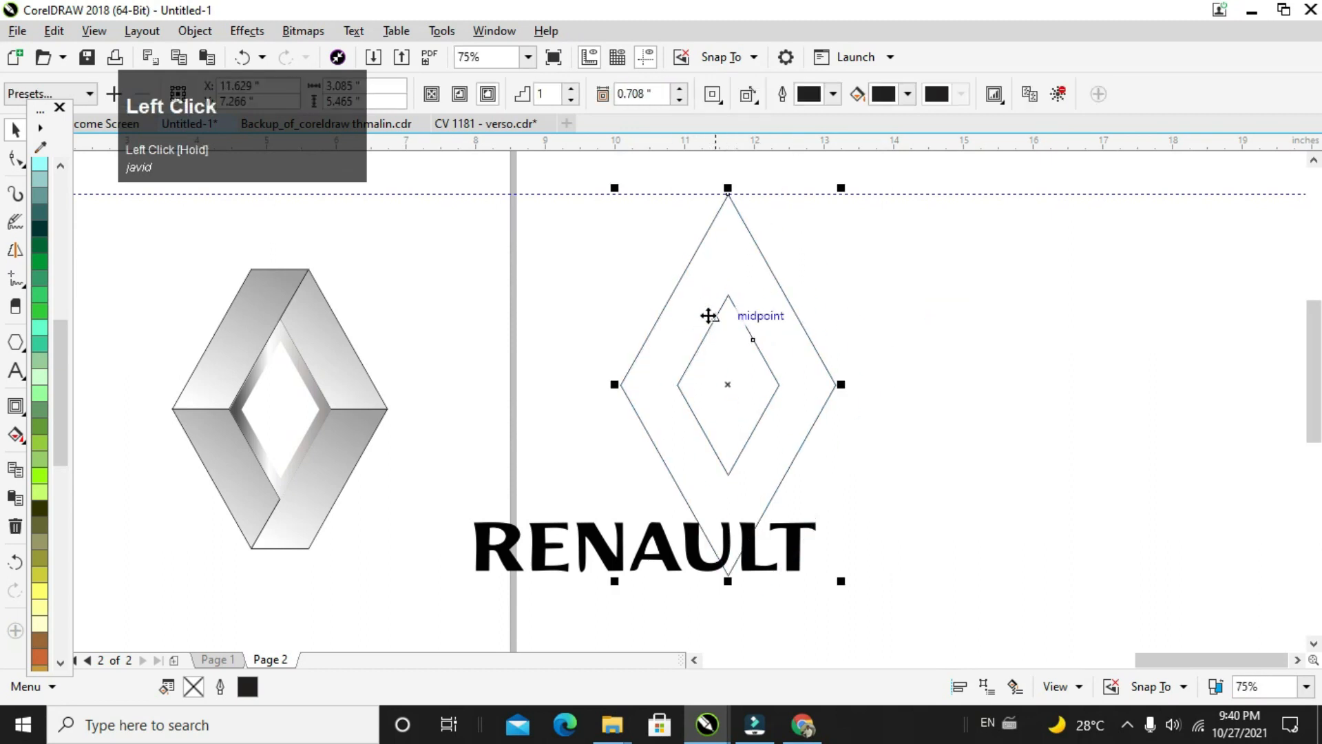
{"action": "right_click", "coordinate": [708, 316]}
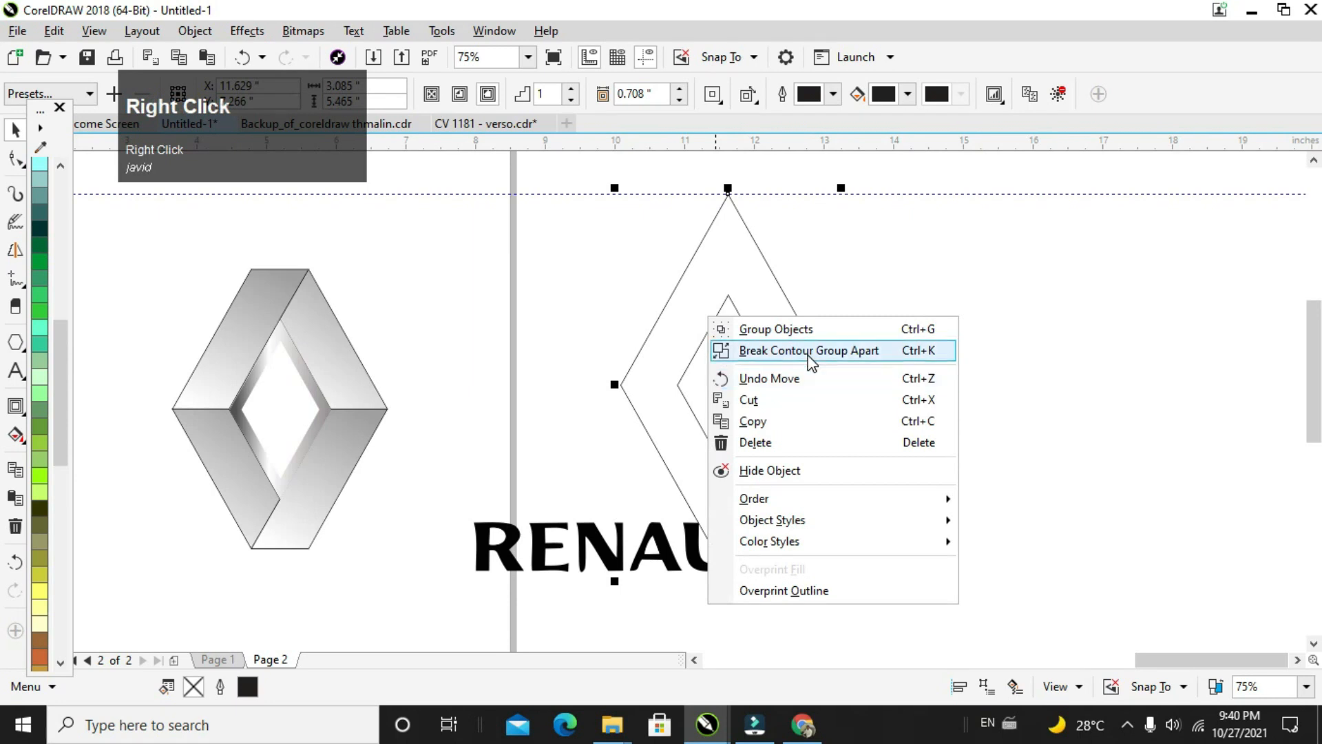
{"action": "left_click", "coordinate": [809, 350]}
{"action": "left_click", "coordinate": [825, 286]}
Step: Place the large outer diamond over the shaded logo as a check, and delete that diamond
{"action": "left_click", "coordinate": [679, 279]}
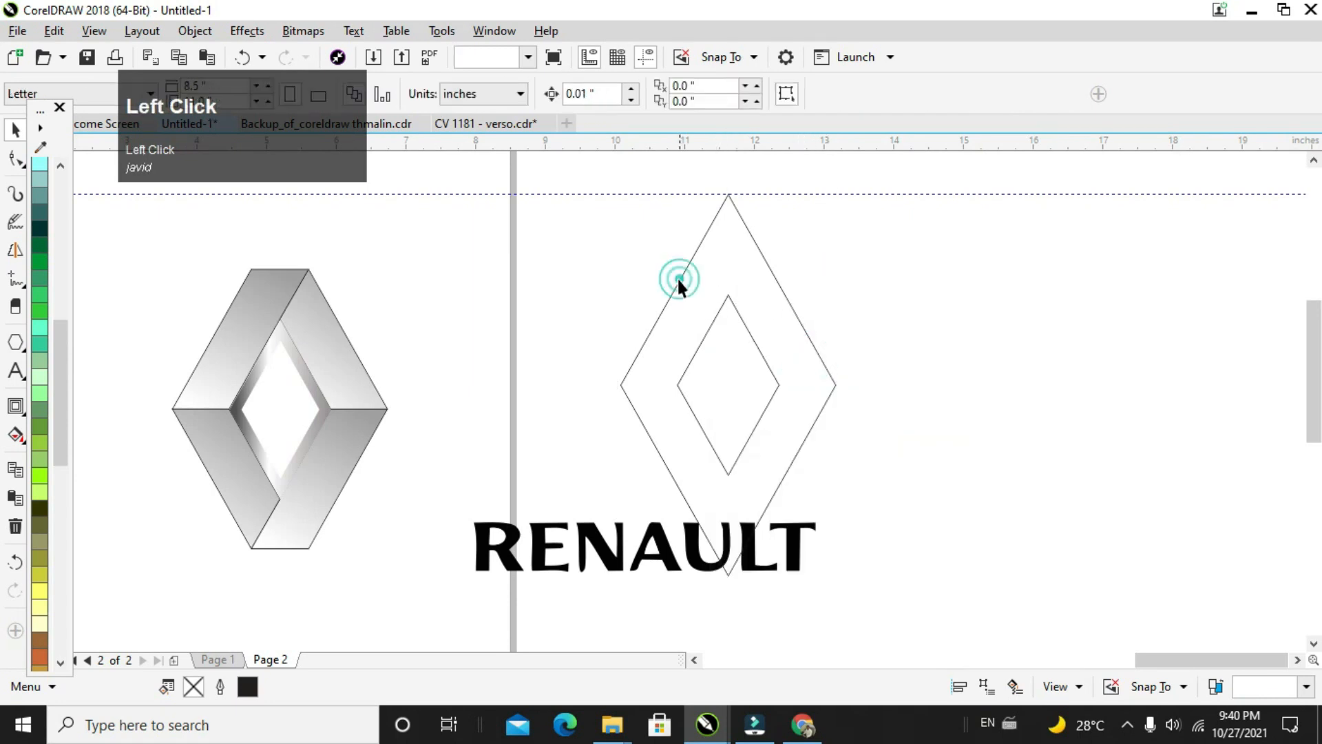
{"action": "left_click_drag", "start_coordinate": [679, 279], "coordinate": [229, 310]}
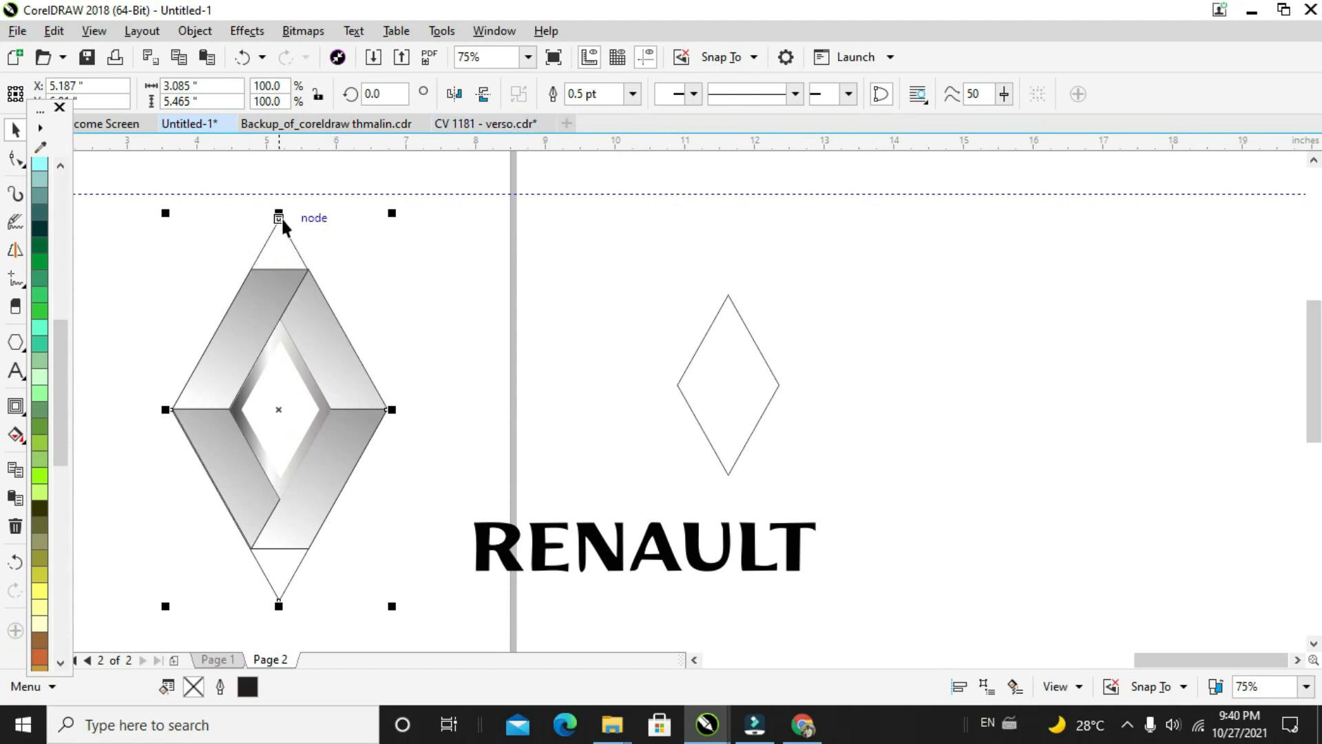
{"action": "key", "text": "Delete"}
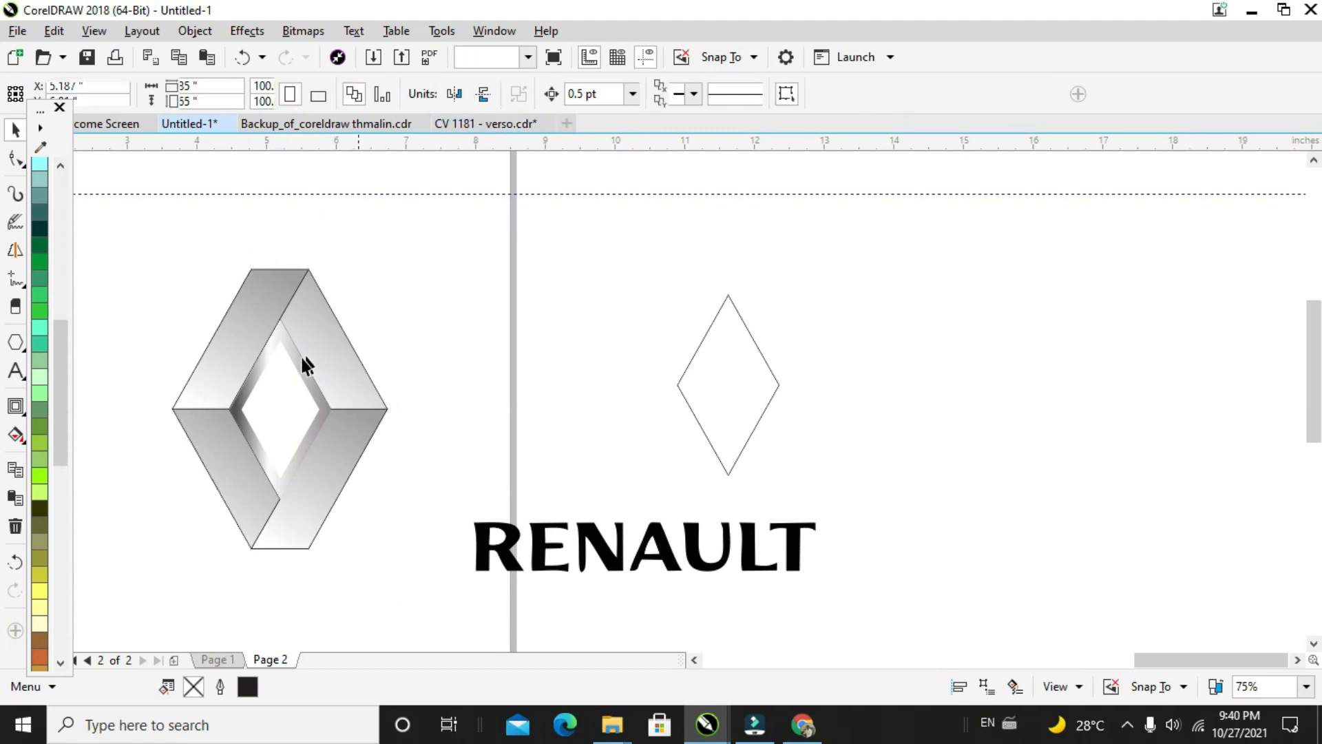
{"action": "left_click", "coordinate": [292, 359]}
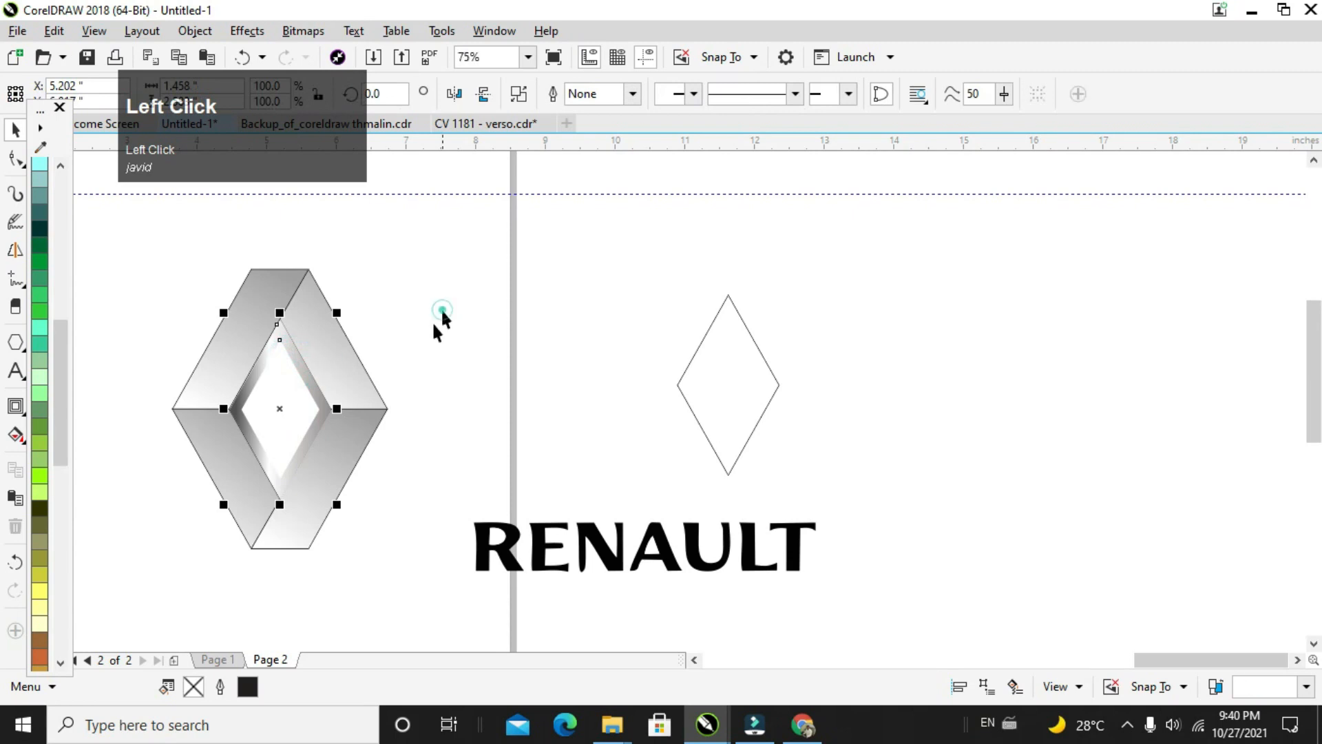
{"action": "left_click_drag", "start_coordinate": [174, 84], "coordinate": [208, 74]}
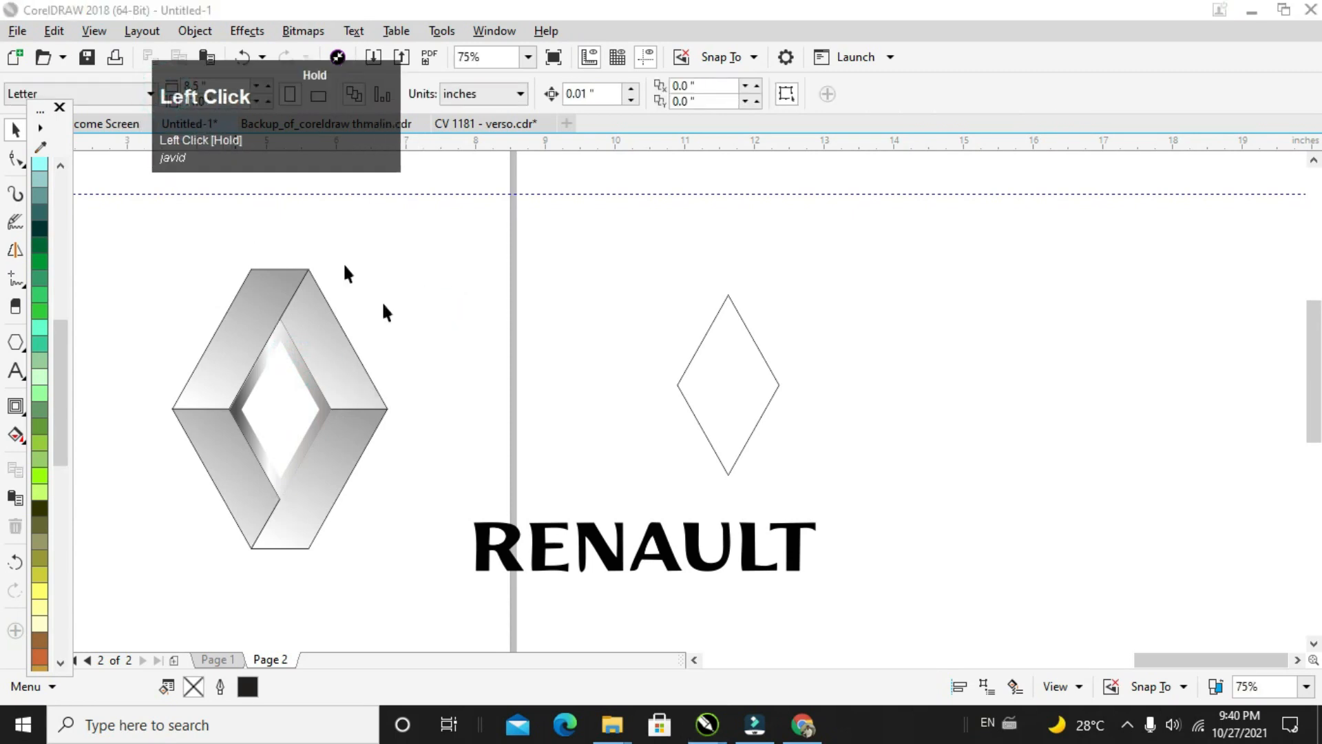
Step: Move the RENAULT wordmark beneath the diamond logo, scale it down to about 4.03 inches wide and center it under the emblem
{"action": "left_click", "coordinate": [493, 564]}
{"action": "left_click", "coordinate": [483, 556]}
{"action": "left_click_drag", "start_coordinate": [477, 559], "coordinate": [177, 601]}
{"action": "left_click", "coordinate": [484, 563], "text": "shift"}
{"action": "left_click_drag", "start_coordinate": [483, 567], "coordinate": [456, 578]}
{"action": "left_click_drag", "start_coordinate": [309, 583], "coordinate": [263, 597]}
{"action": "left_click", "coordinate": [398, 570], "text": "shift"}
{"action": "left_click_drag", "start_coordinate": [398, 570], "coordinate": [429, 566]}
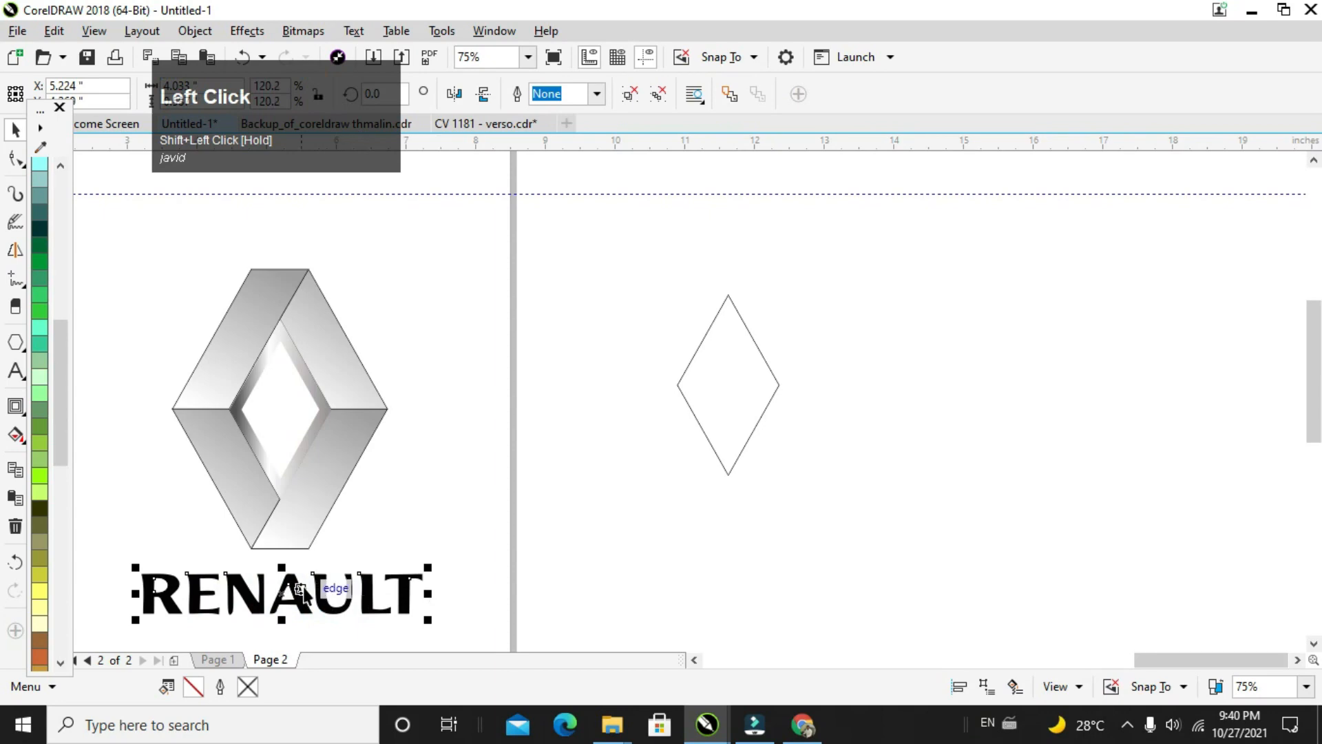
{"action": "left_click_drag", "start_coordinate": [297, 575], "coordinate": [300, 575]}
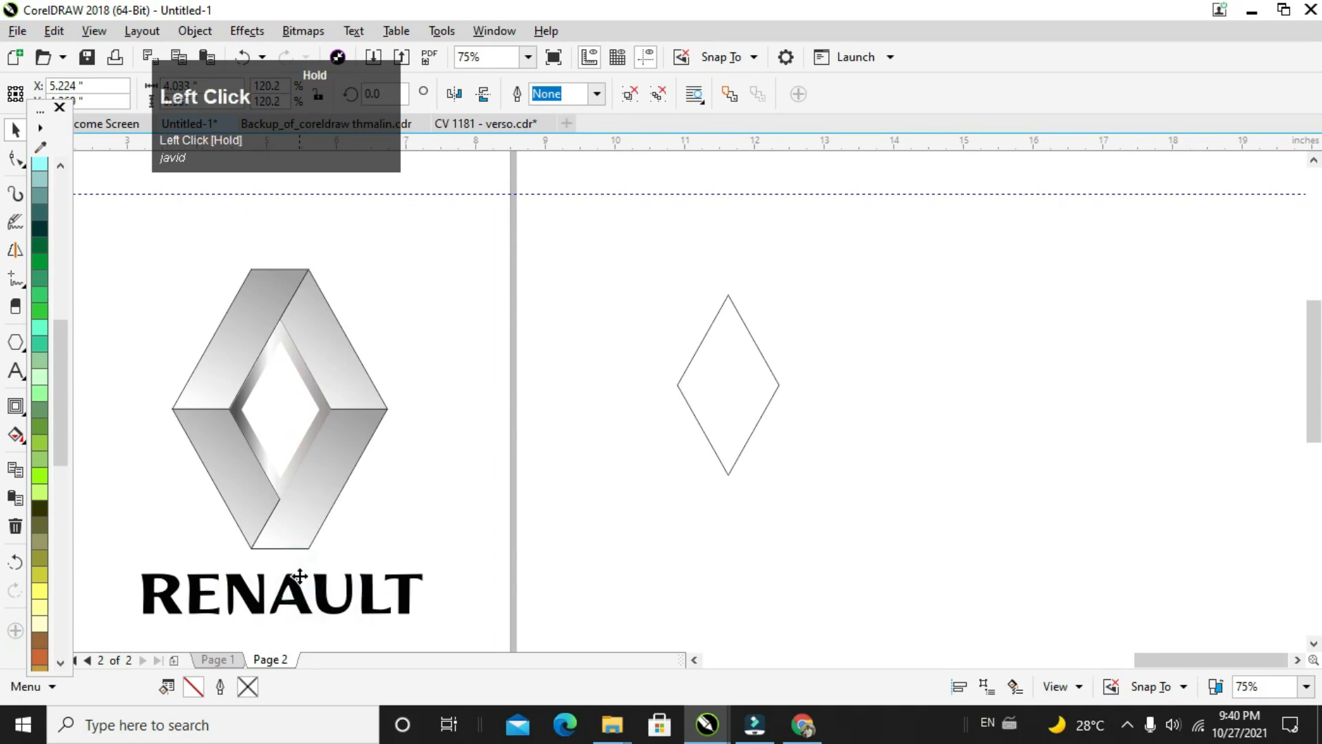